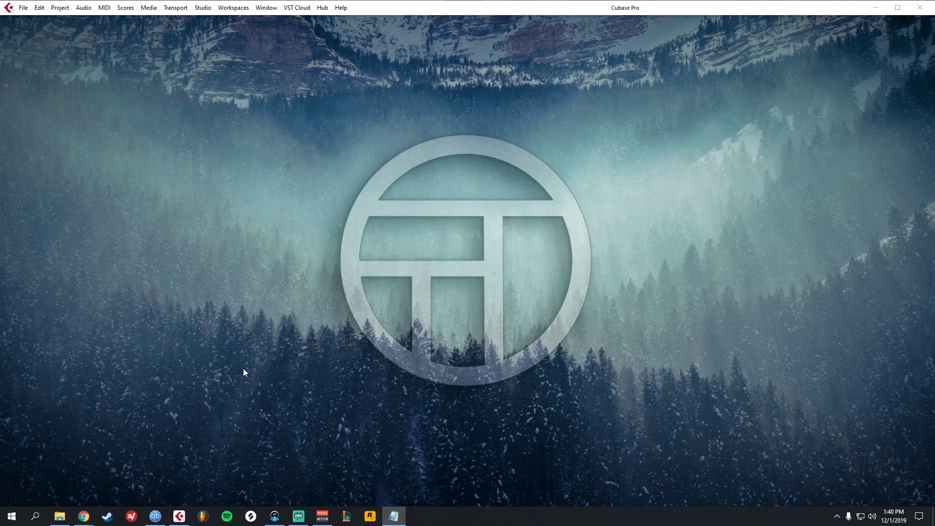
Create a new Untitled1 project from the Hub's Empty template under More
click(22, 7)
click(30, 17)
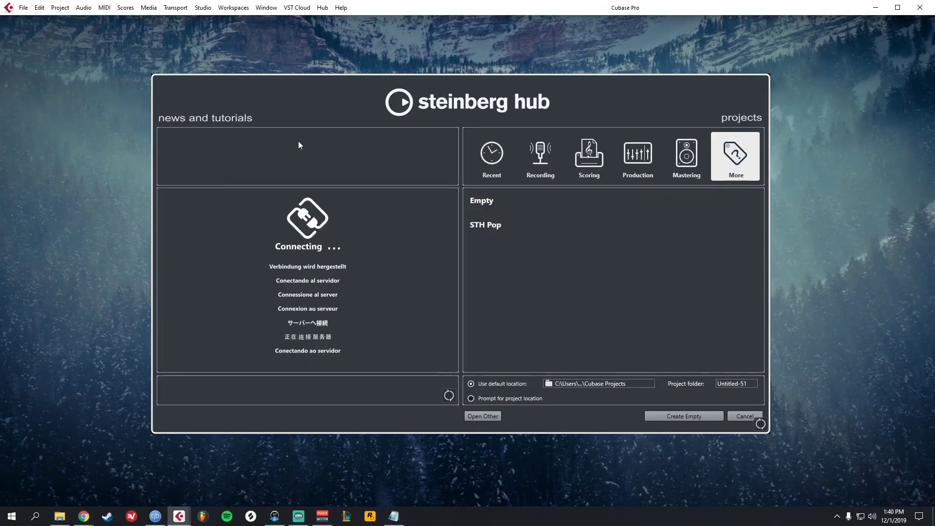
double_click(487, 202)
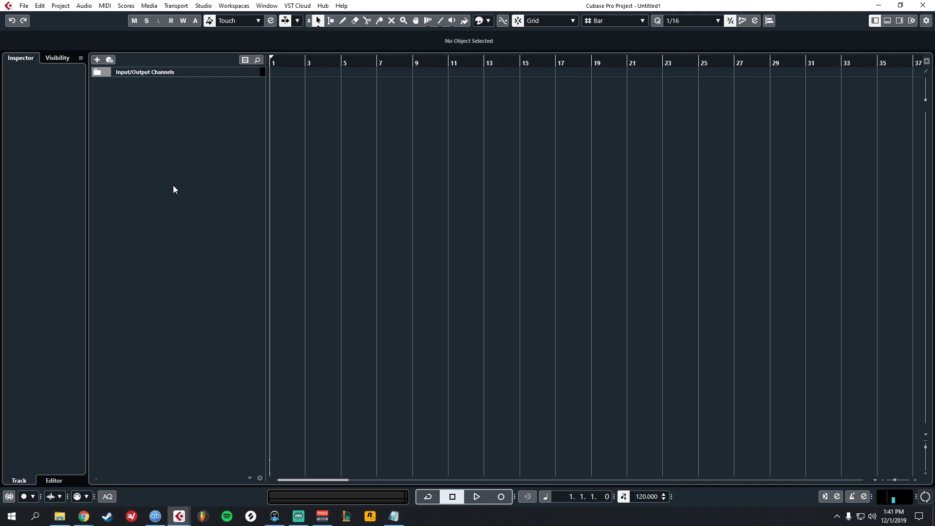
Add ten folder tracks, naming them Keys, Synth, Strings, Choir, Brass, Woodwinds, Percussion and SFX
double_click(174, 189)
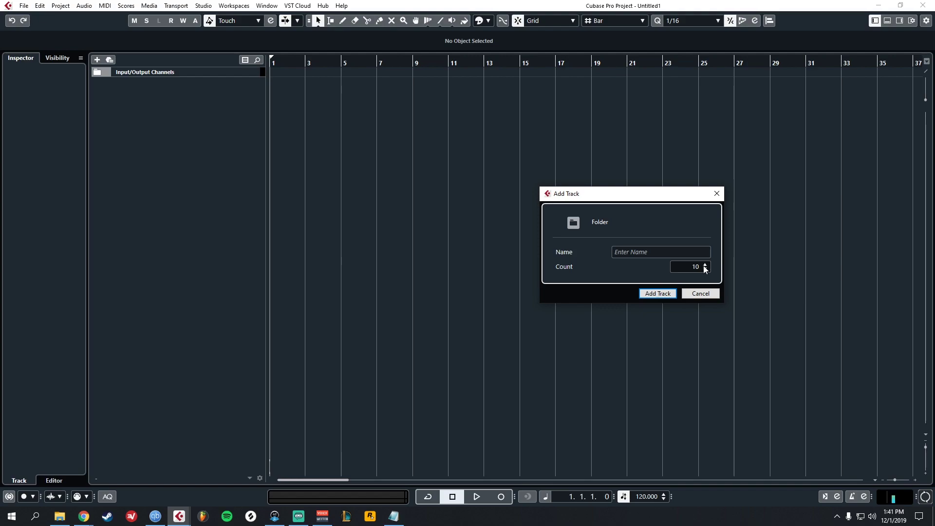
click(672, 295)
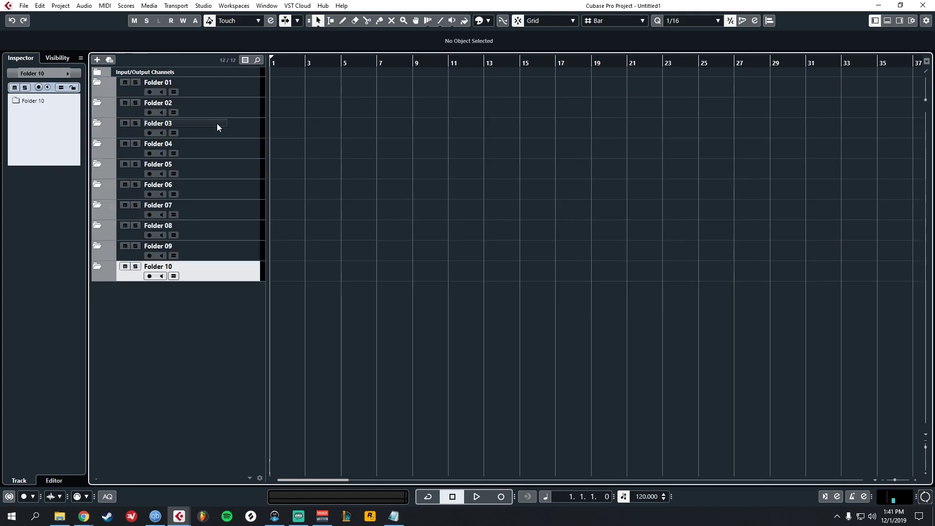
click(165, 81)
click(248, 95)
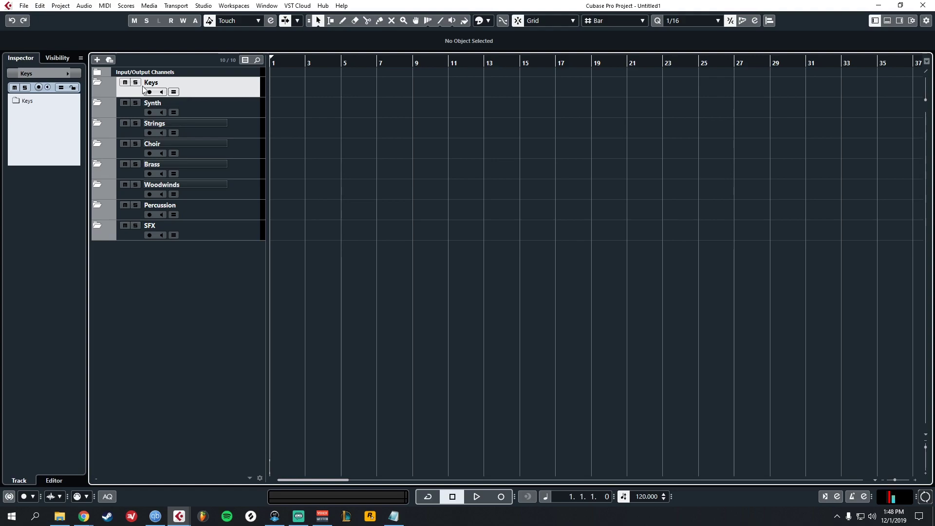
Open Project Colors Setup and review its Color Set, Presets and Options tabs
click(60, 6)
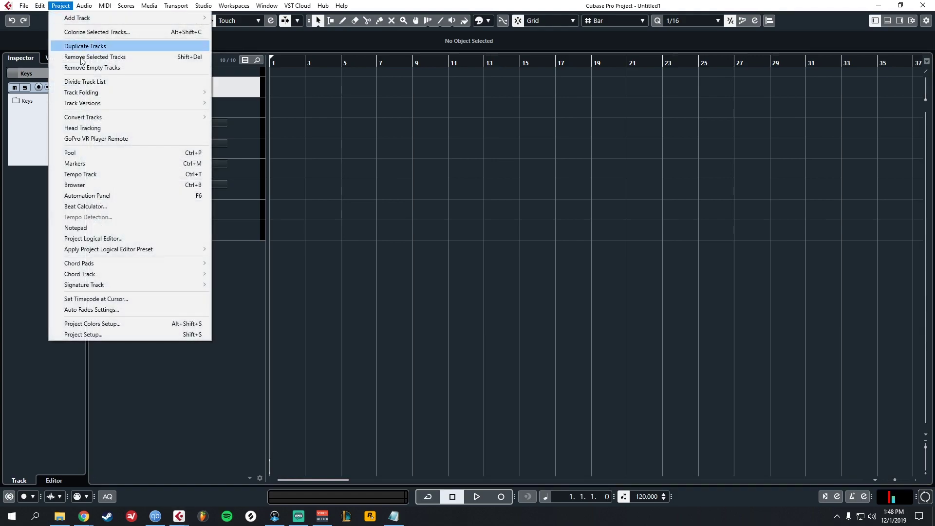
click(147, 323)
scroll(586, 223, down, 1)
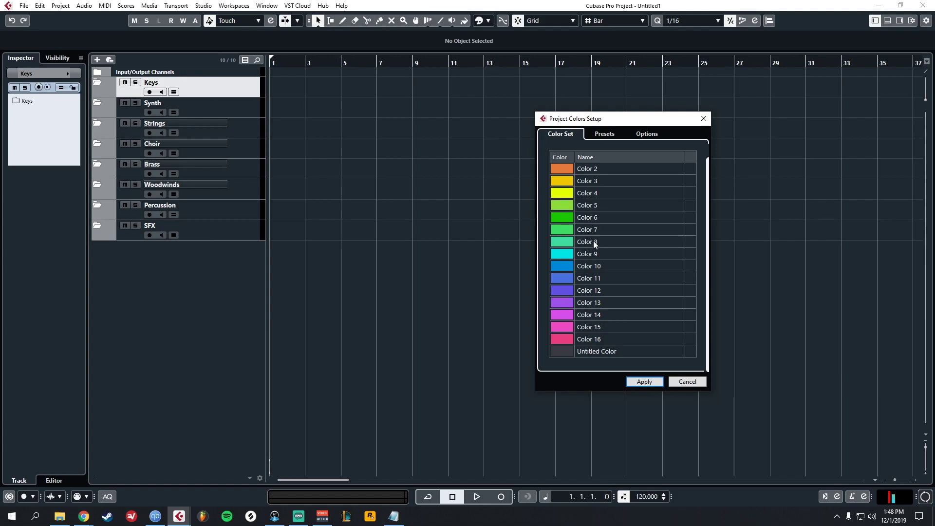
scroll(593, 240, up, 1)
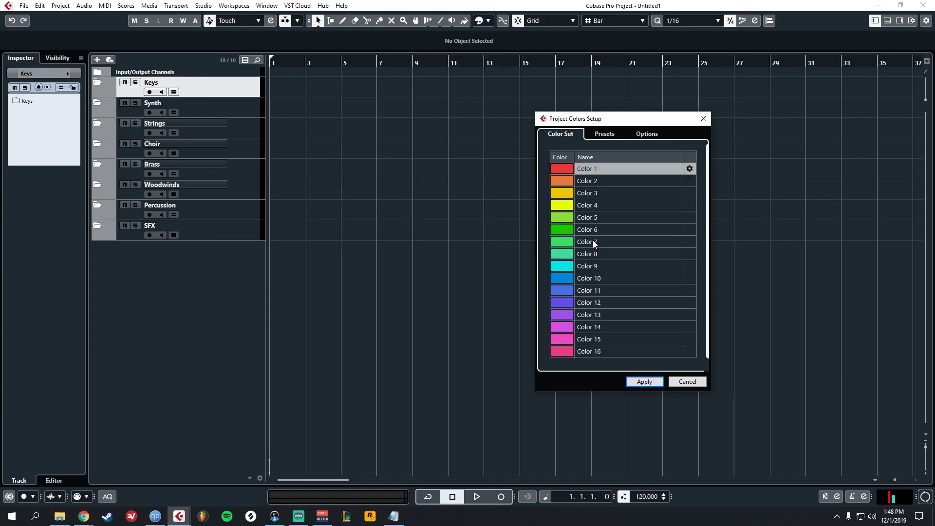
click(604, 139)
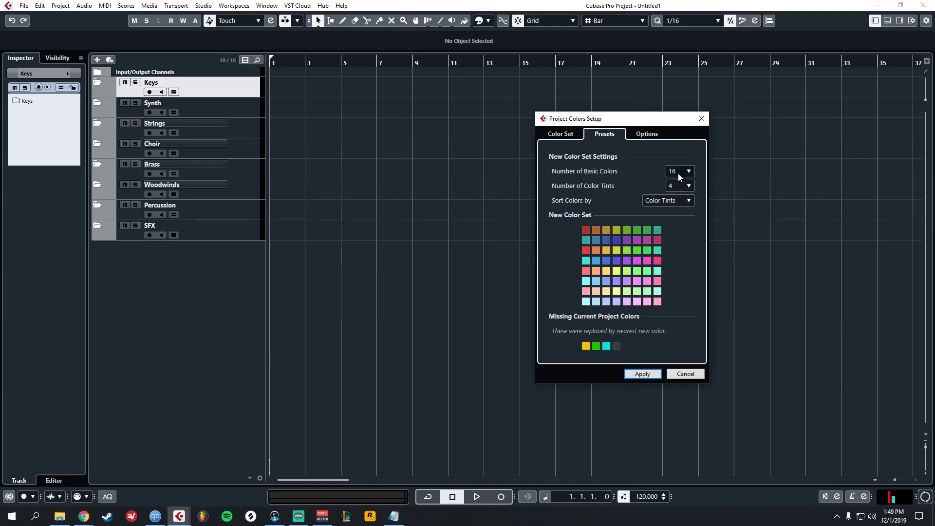
click(648, 136)
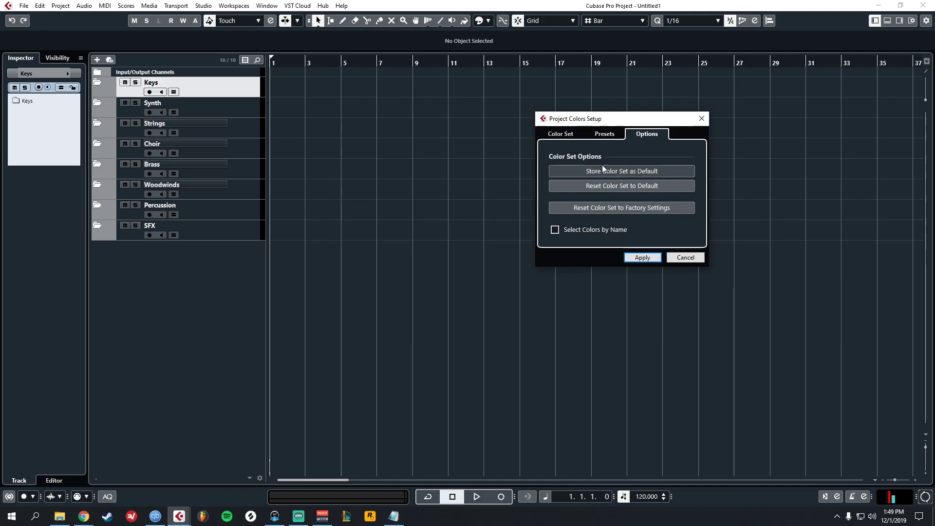
click(566, 135)
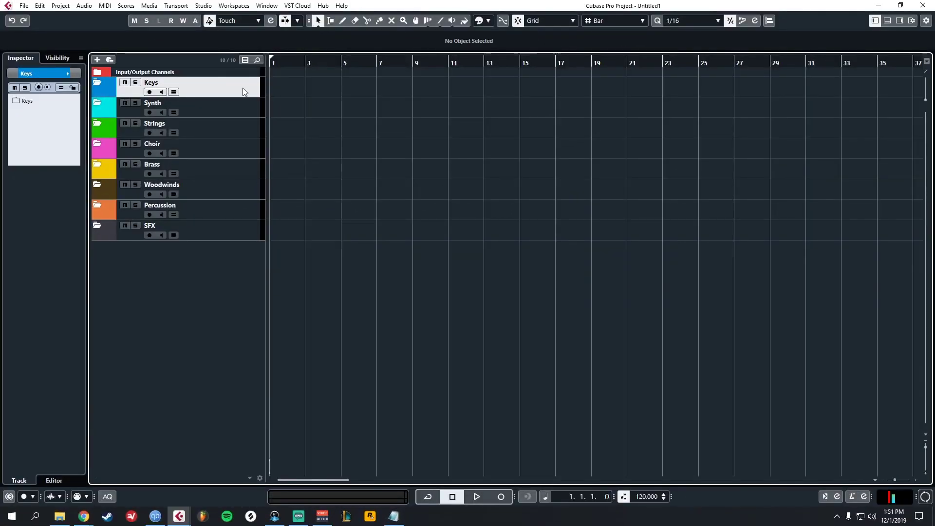
Cycle the Keys folder colour from purple back to blue
click(242, 225)
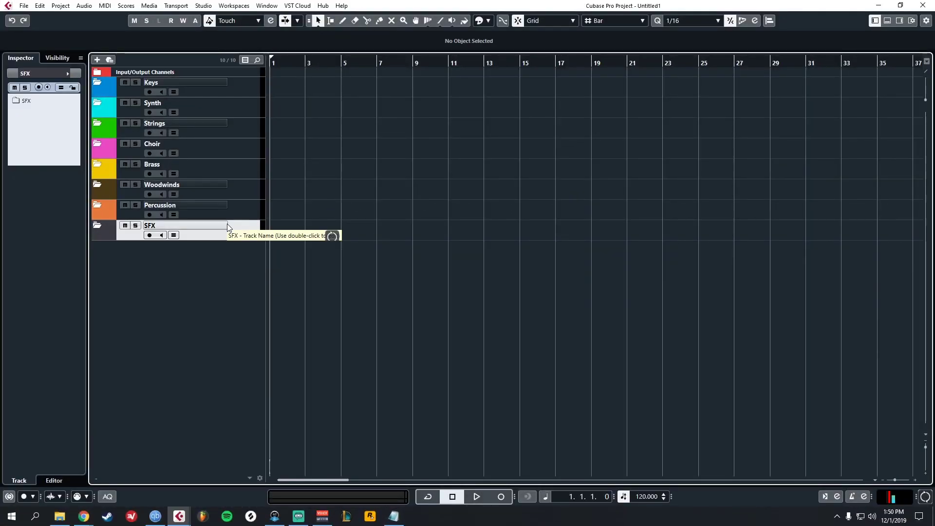
click(212, 83)
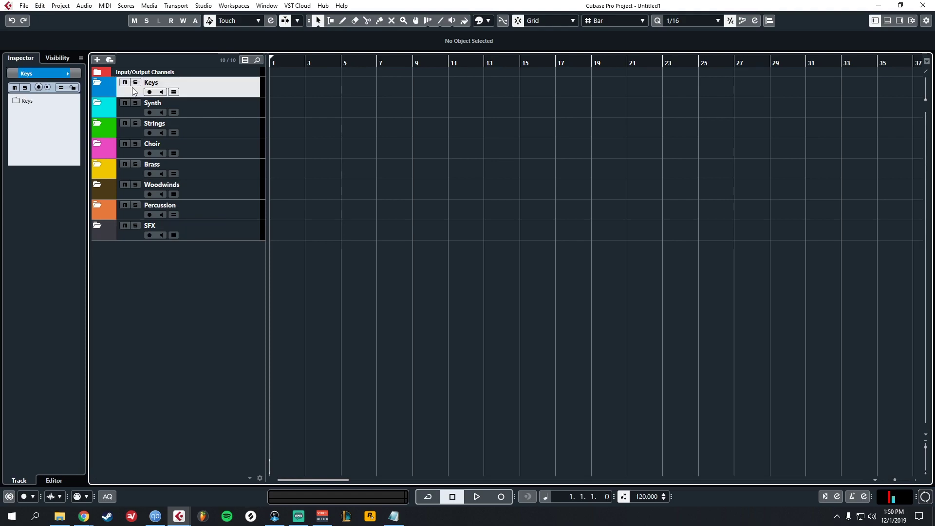
click(107, 87)
click(108, 87)
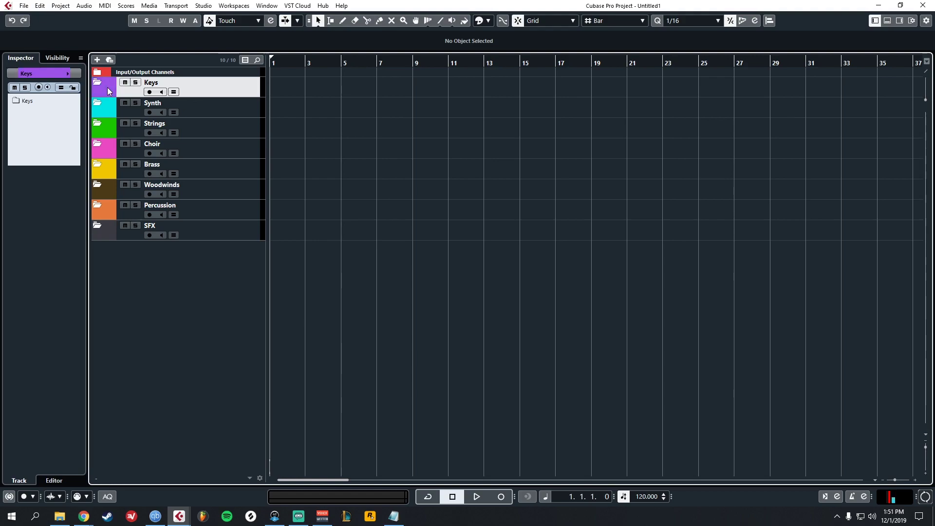
click(107, 87)
click(108, 87)
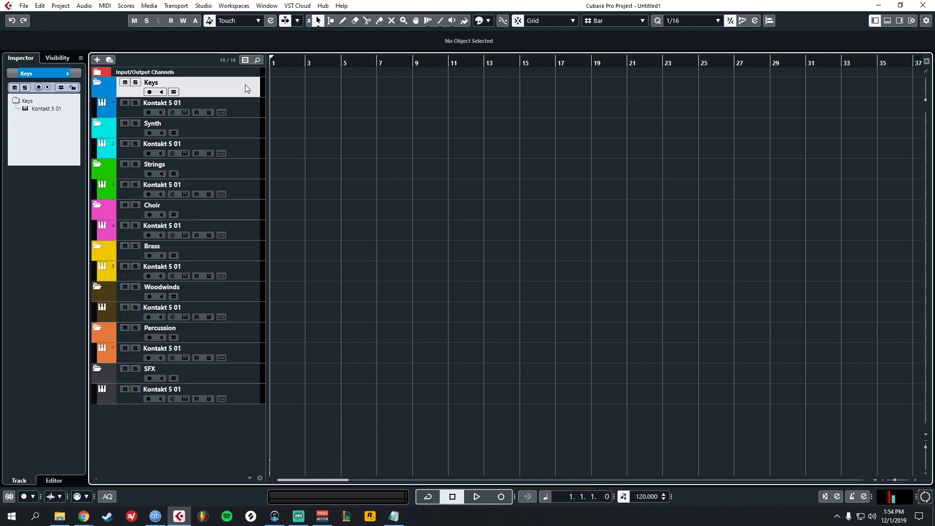
In the MixConsole, create a Keys group channel fed by the first Kontakt channel
key(F3)
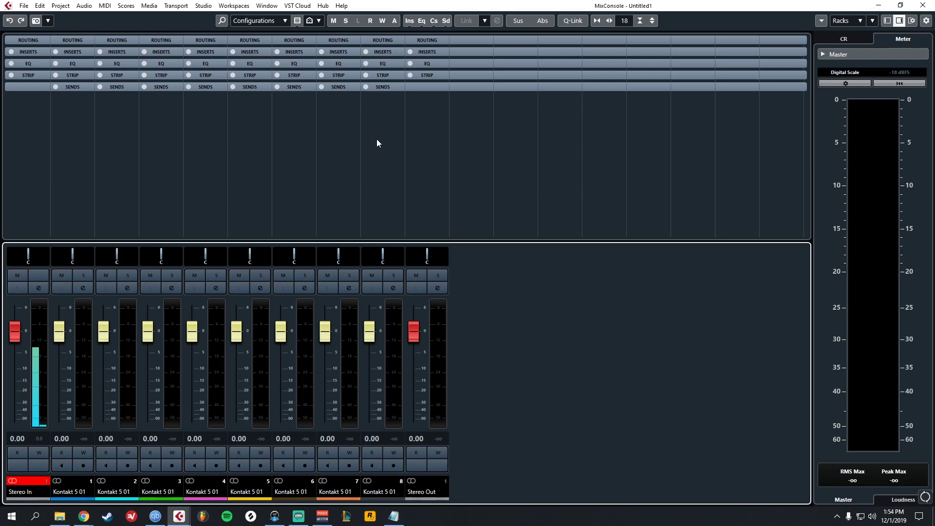
click(81, 369)
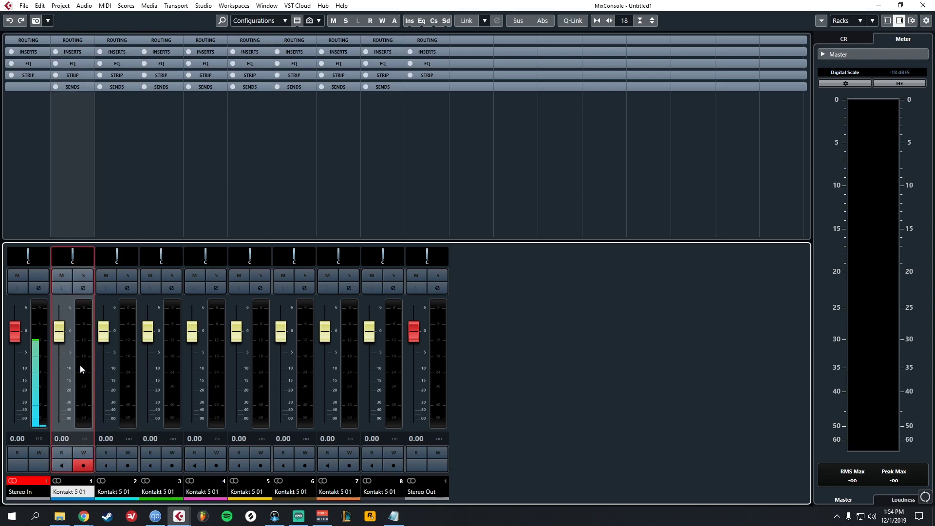
right_click(81, 368)
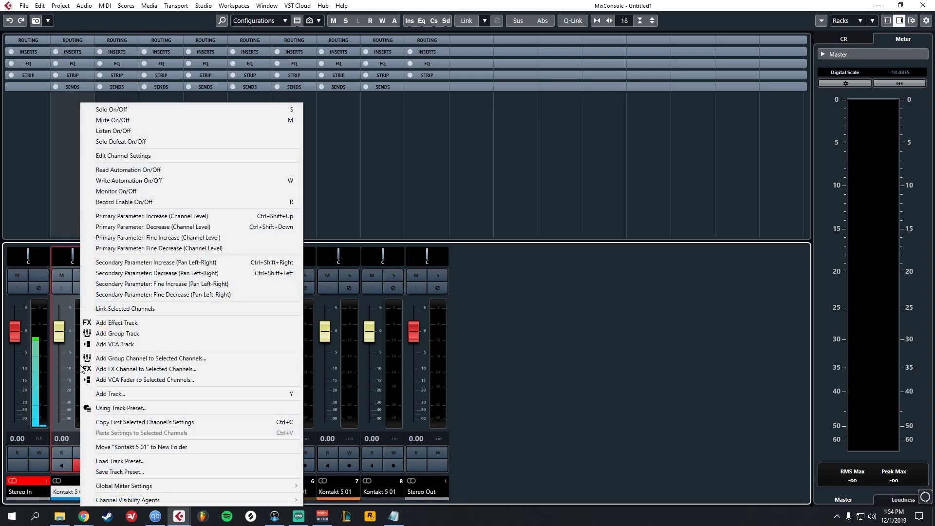
click(136, 361)
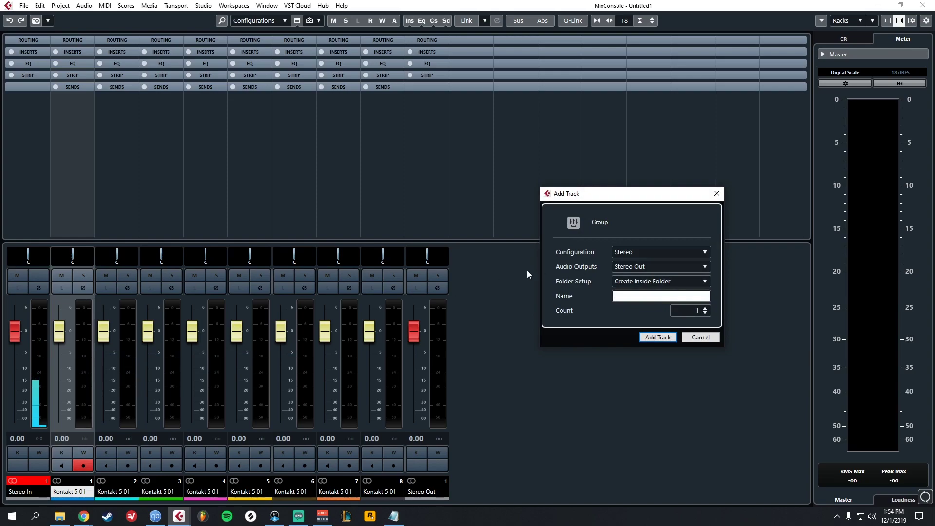
drag(622, 201, 438, 184)
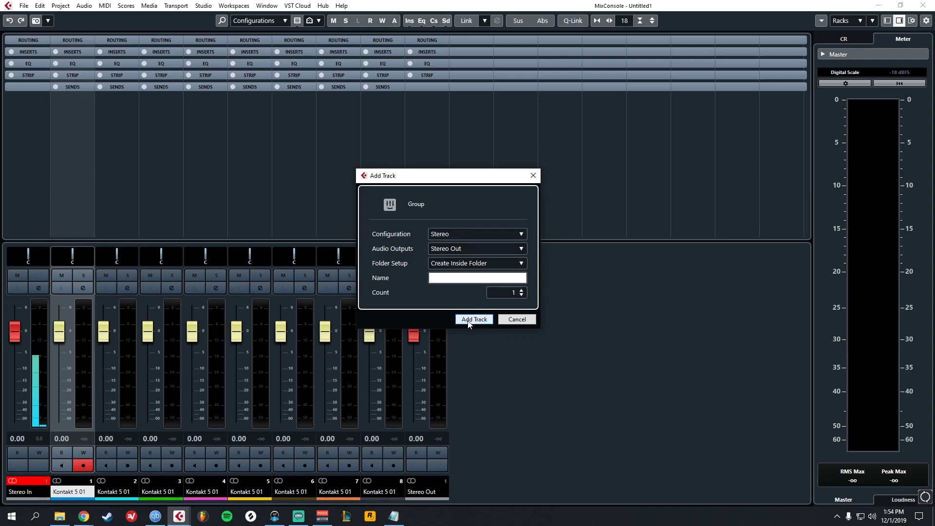
click(454, 277)
text(Keys)
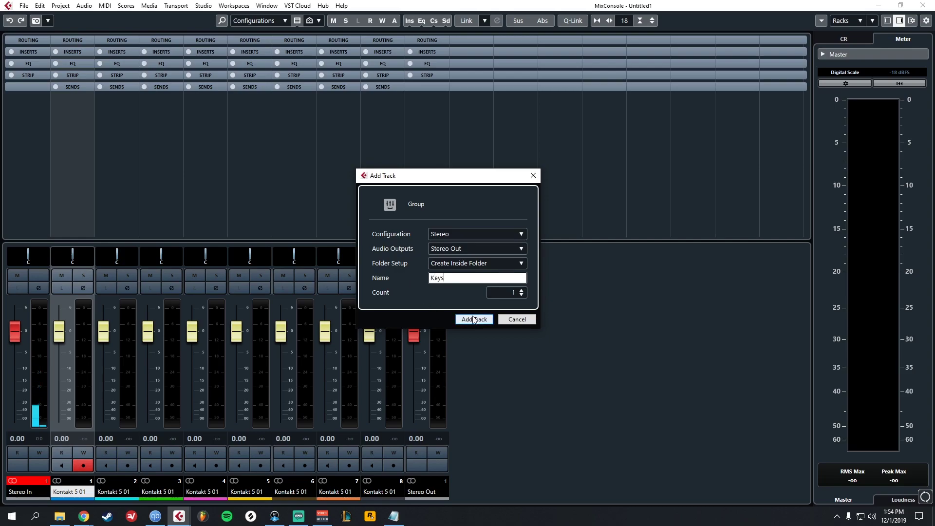
click(471, 318)
click(74, 42)
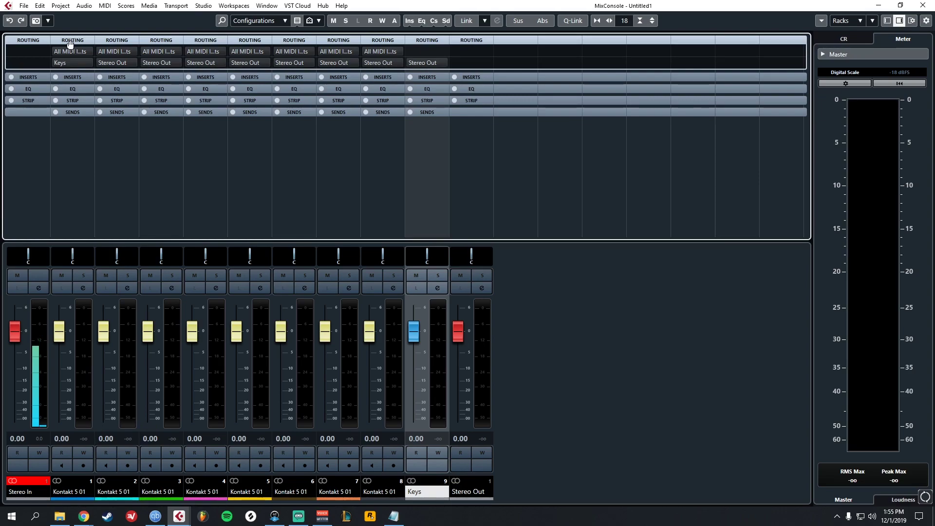
click(79, 347)
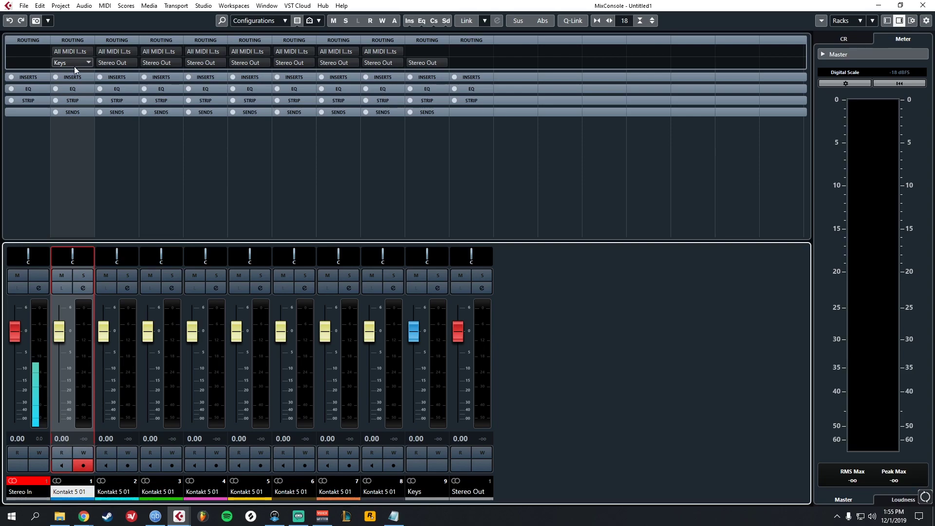
Create a Synths group channel fed by the second Kontakt channel
click(130, 330)
right_click(127, 342)
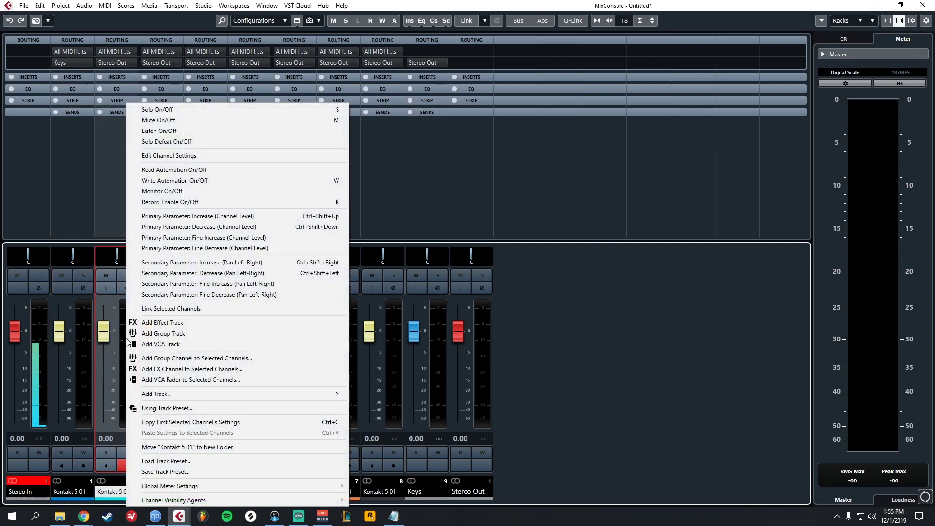
click(185, 359)
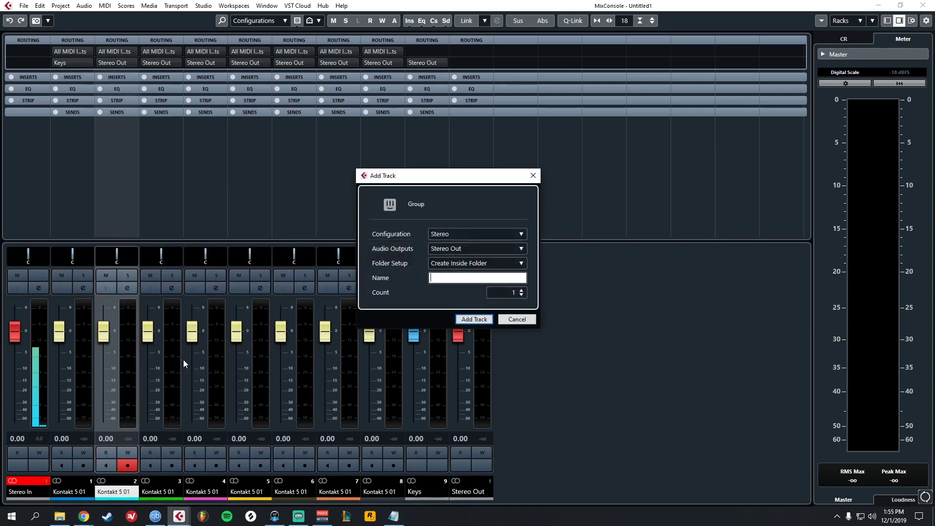
text(Synths)
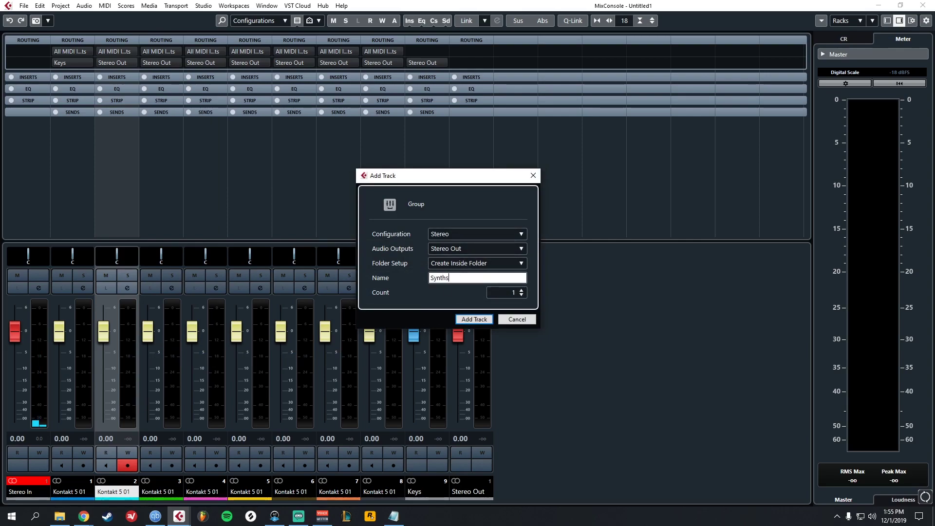
click(473, 318)
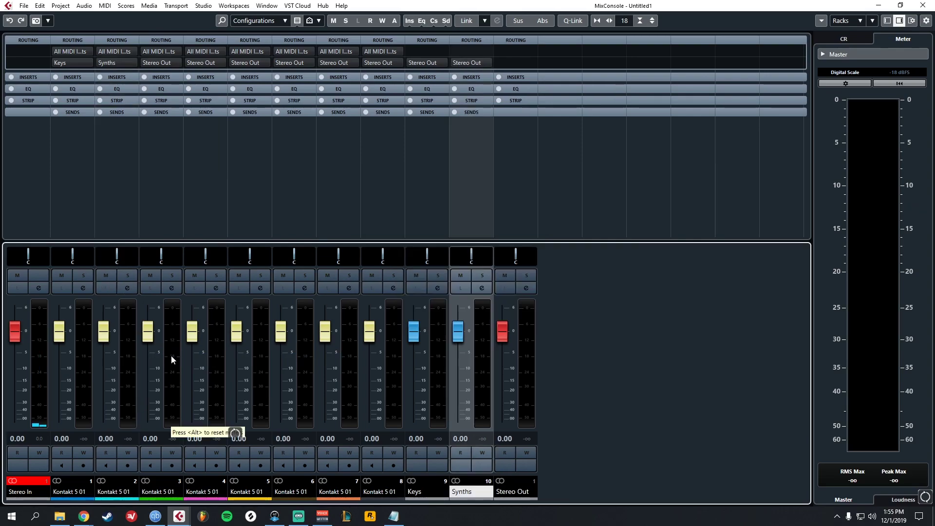
click(171, 362)
right_click(171, 362)
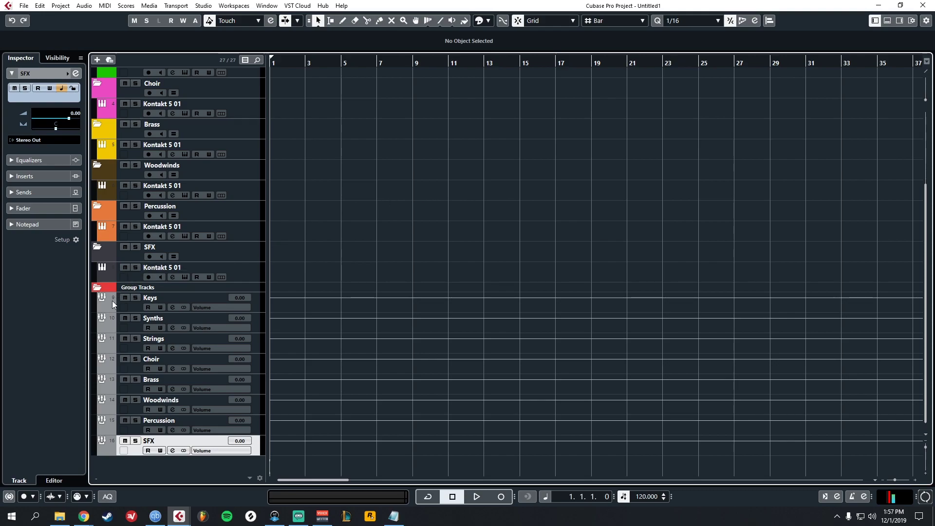
Scroll the track list to the group tracks and bring up the MixConsole with F3
scroll(112, 300, up, 5)
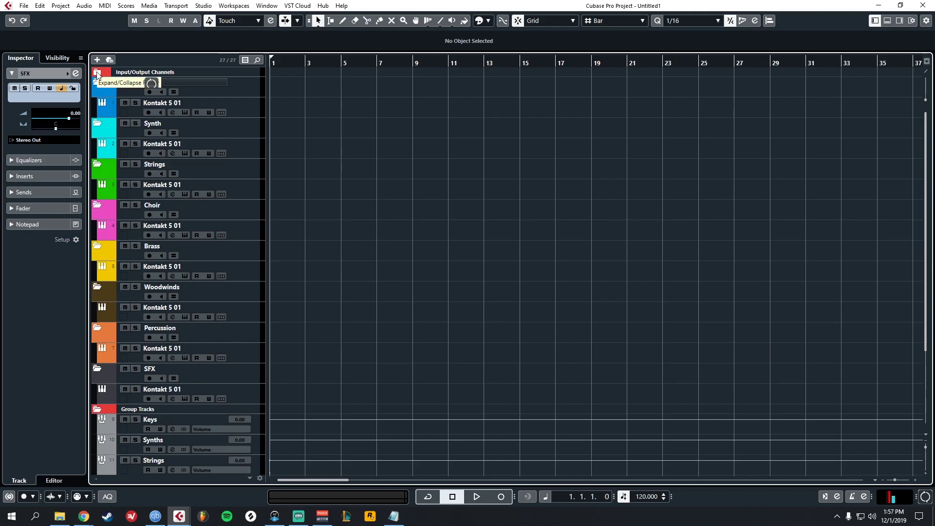
scroll(131, 320, down, 5)
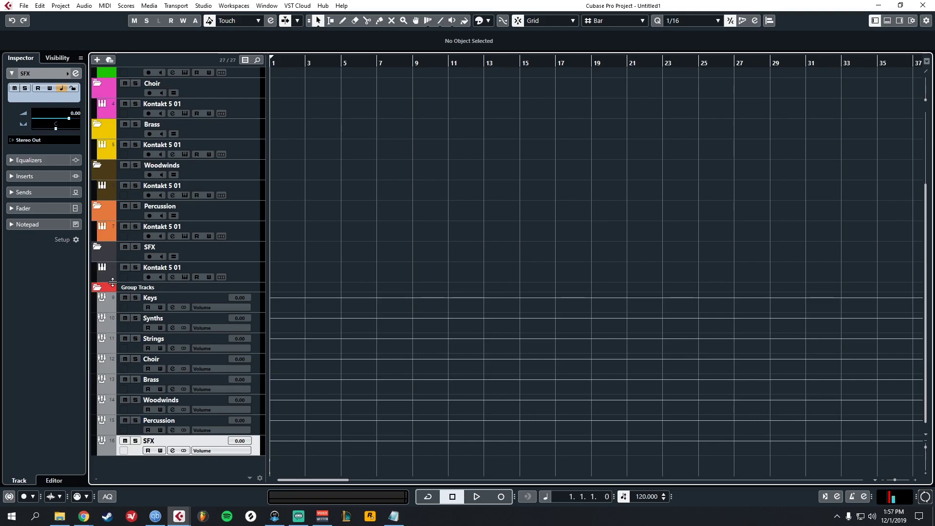
key(F3)
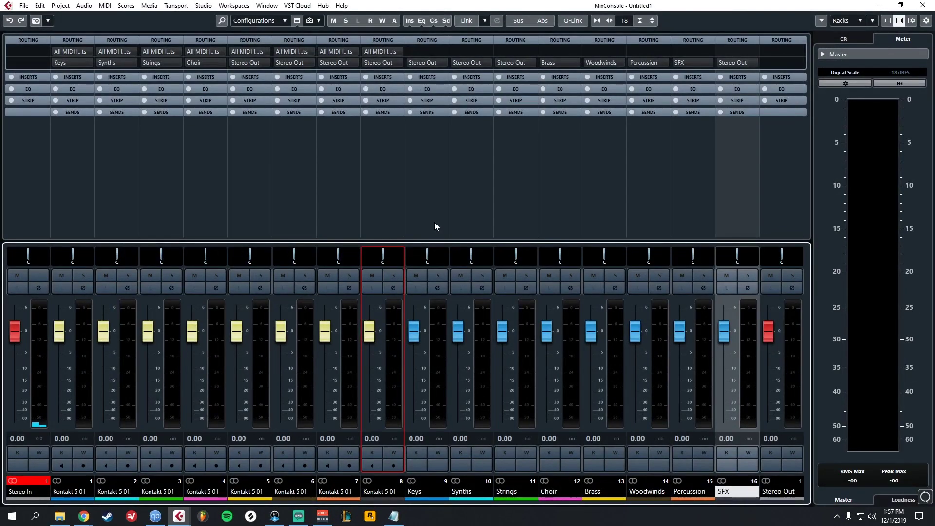
Select the Keys through SFX group channels and route them into a new group named Master
click(432, 359)
ctrl+click(484, 364)
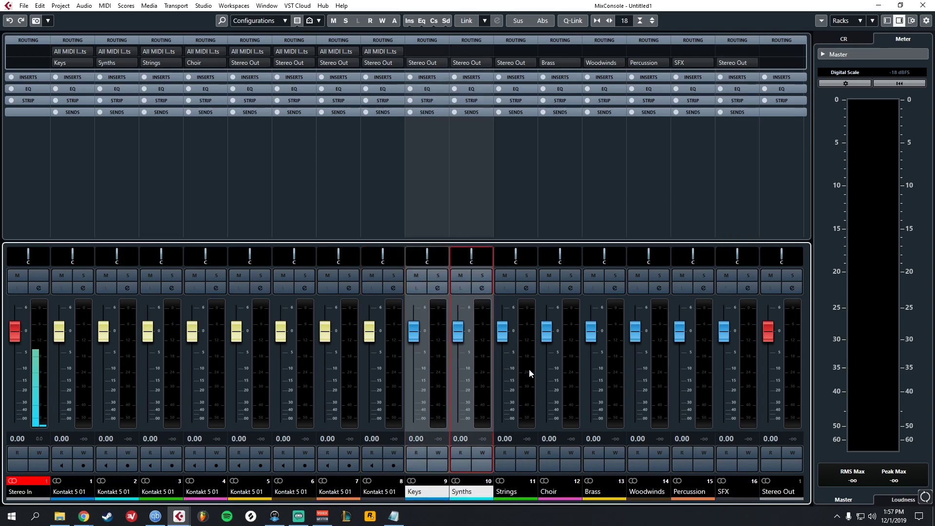
drag(529, 369, 749, 371)
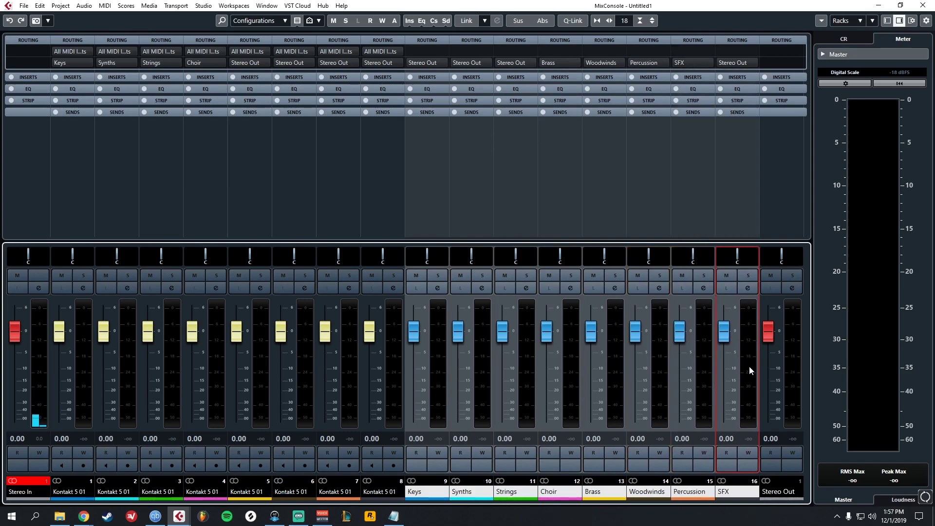
right_click(750, 370)
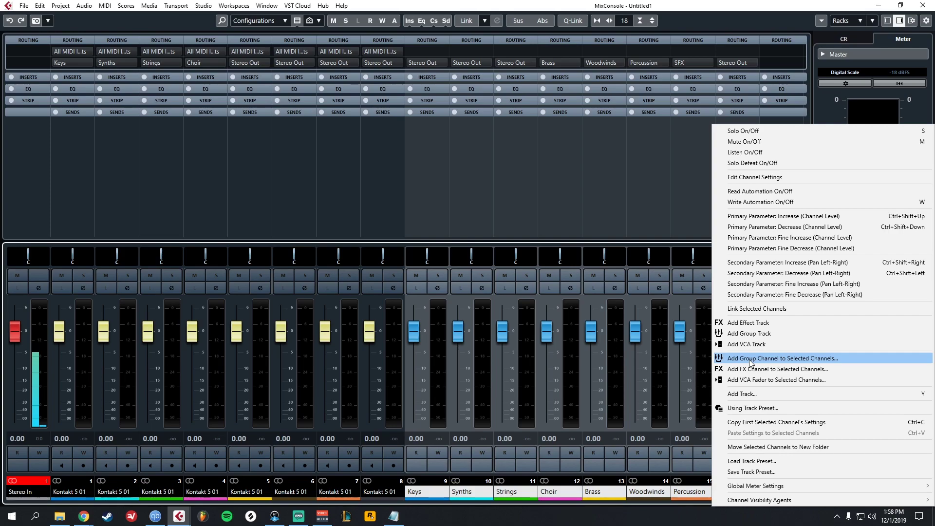
click(750, 361)
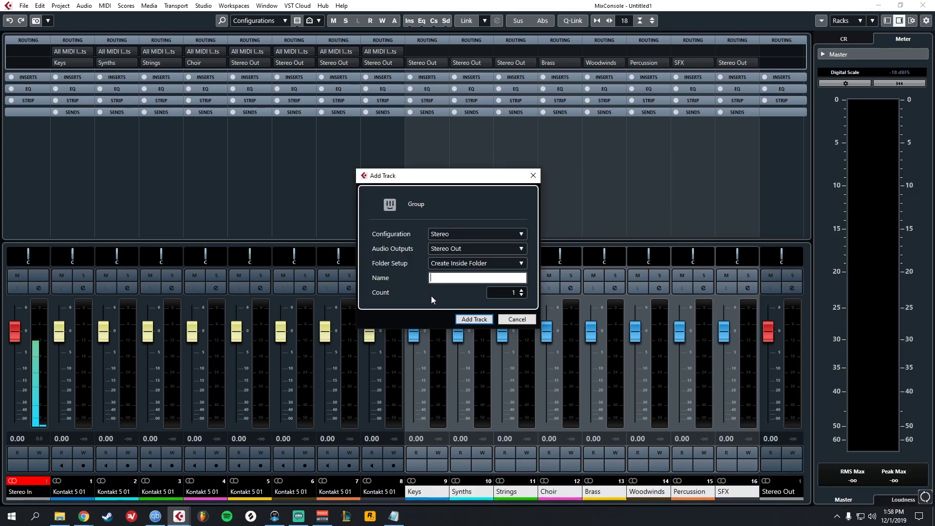
text(Master)
key(Return)
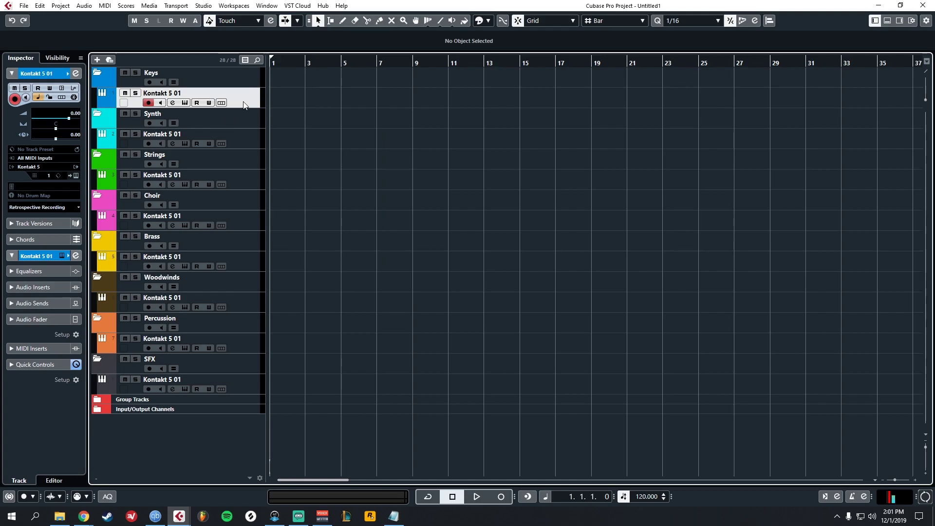
Duplicate the Keys folder's Kontakt 5 01 track and select the new Kontakt 5 01 (D) track
right_click(243, 102)
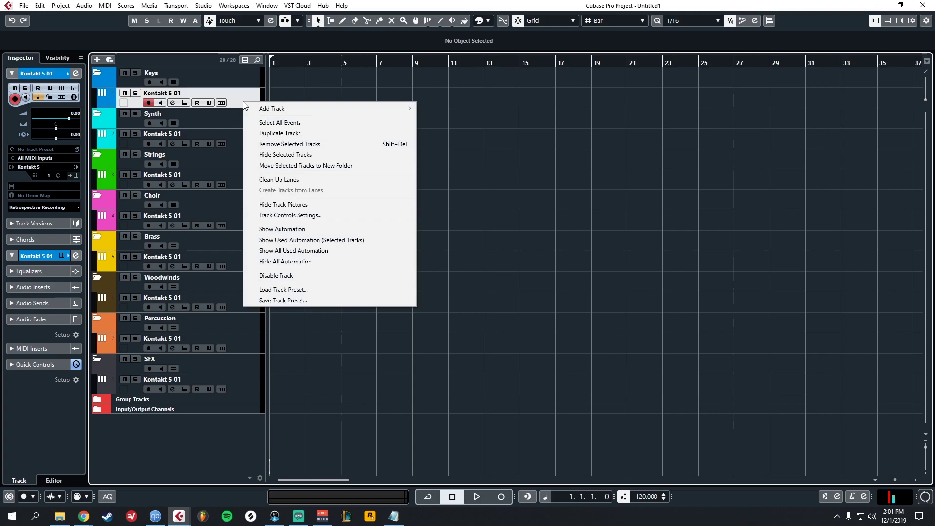
click(294, 135)
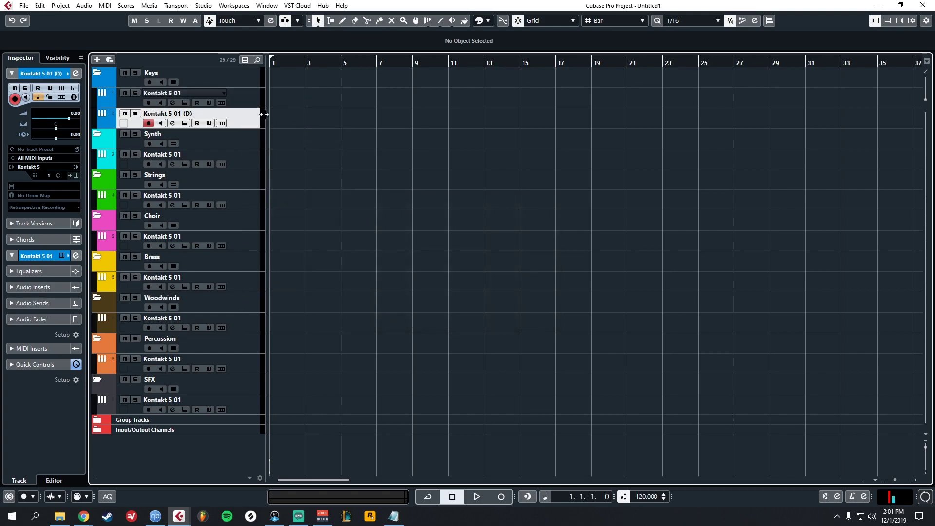
click(252, 125)
Keep the duplicate track's output on Keys, then open the first Keys track's Kontakt instrument
key(e)
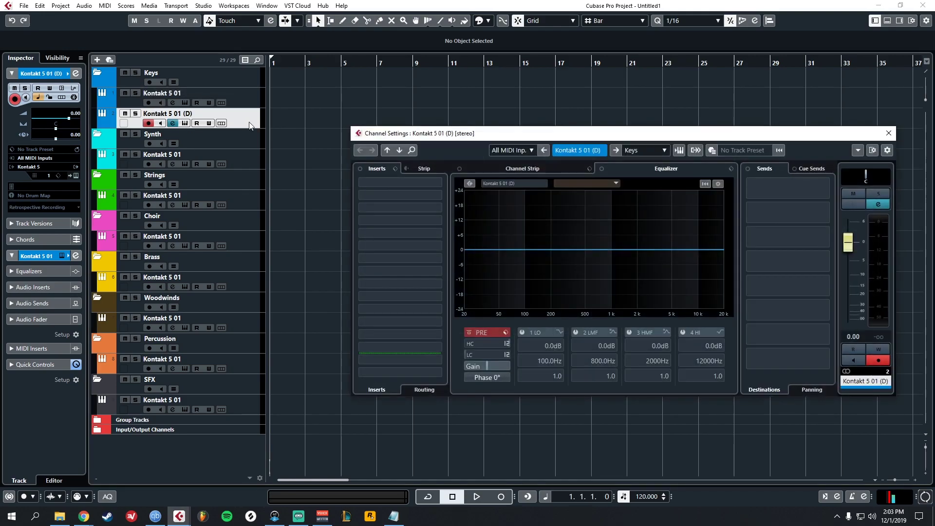
click(641, 150)
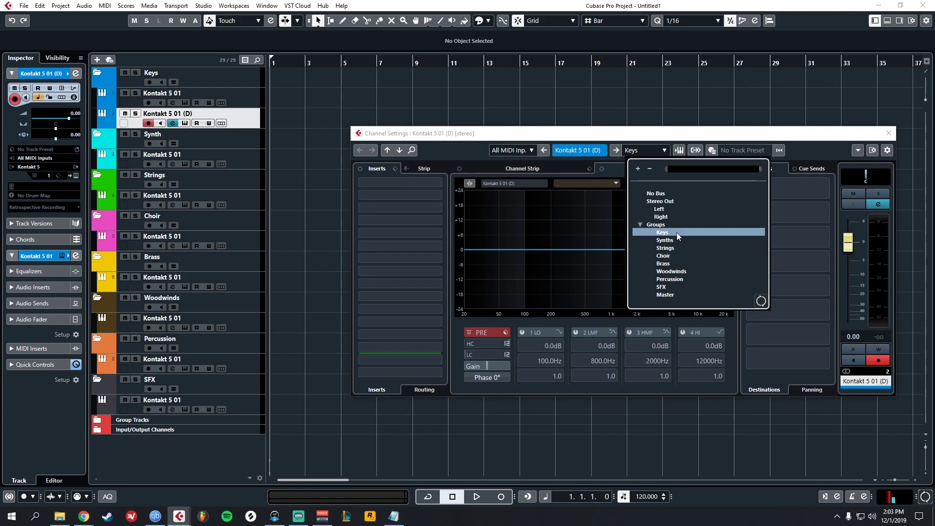
click(247, 106)
key(ctrl+e)
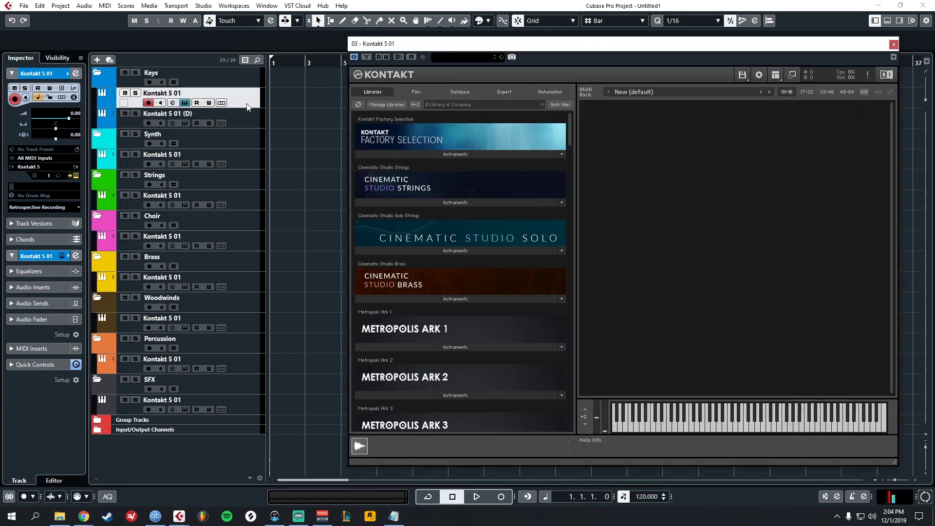
Load Steinway (Pro).nki from Kontakt's Factory Selection in Player view, then close Kontakt
click(443, 153)
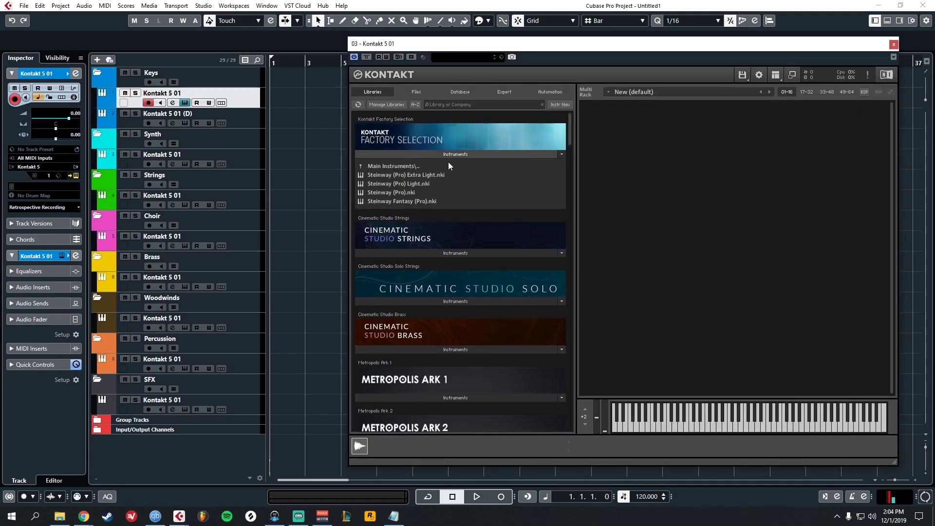
double_click(412, 192)
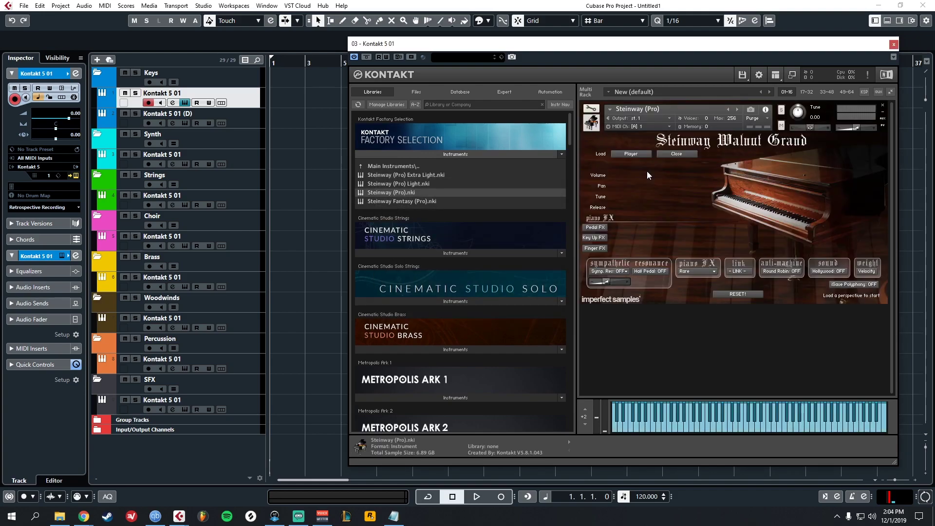
click(641, 154)
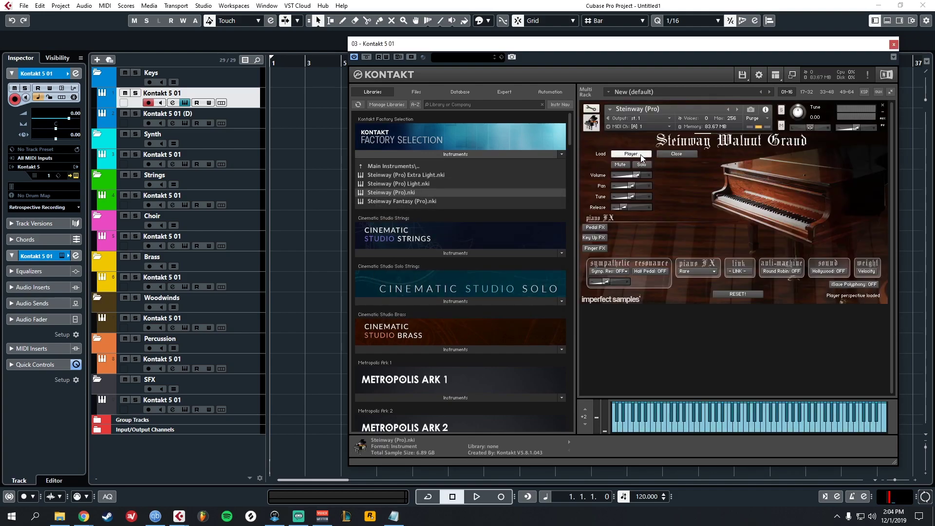
key(ctrl+e)
Rename the first Keys track to 'Imperfect Steinway'
double_click(161, 92)
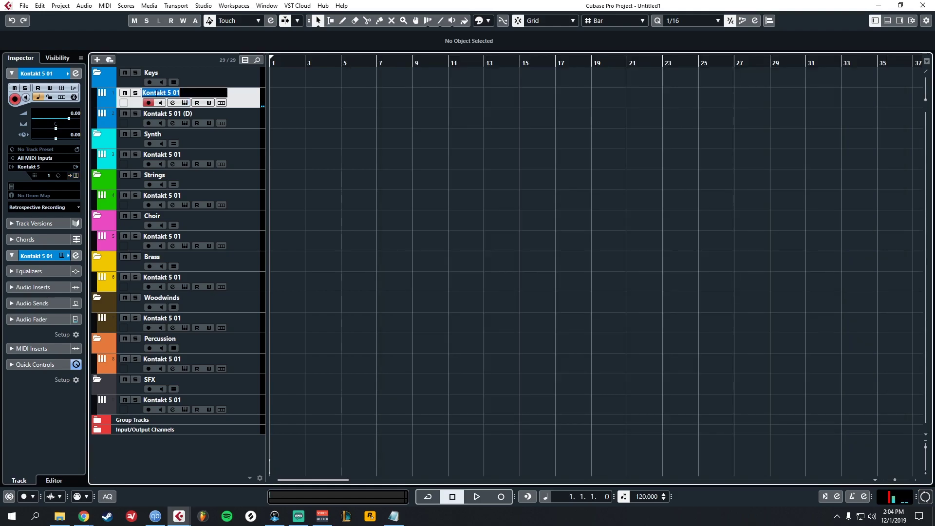
text(Imperfe)
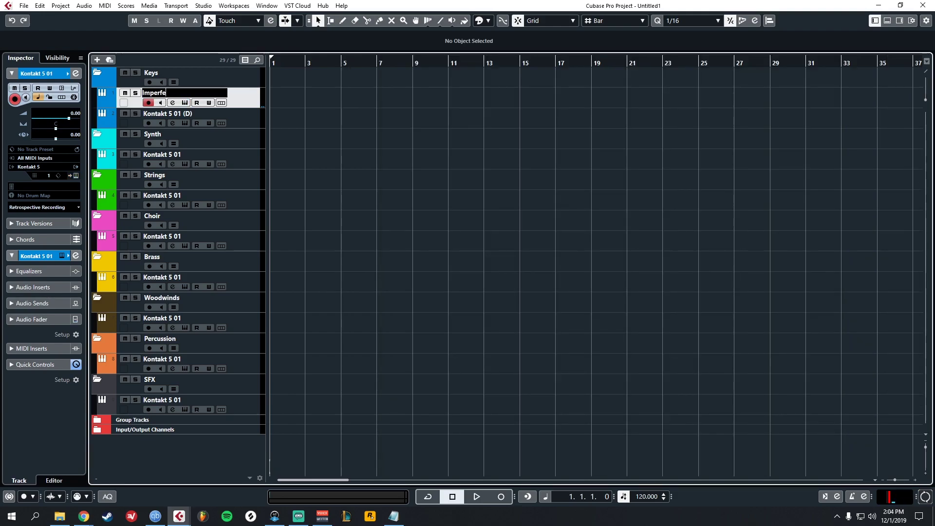
text(ct Steinway)
key(Return)
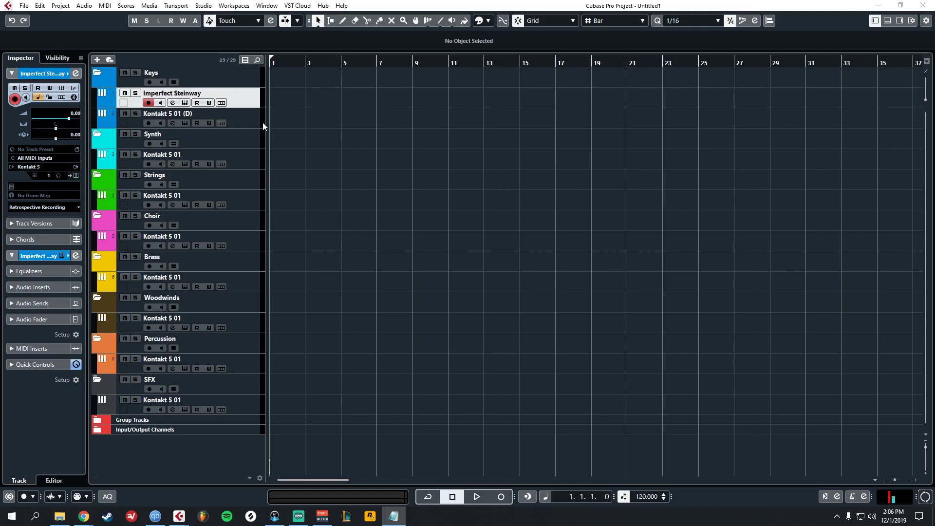
Disable the Imperfect Steinway track, briefly re-enabling it to check Kontakt, then disable it again
right_click(243, 103)
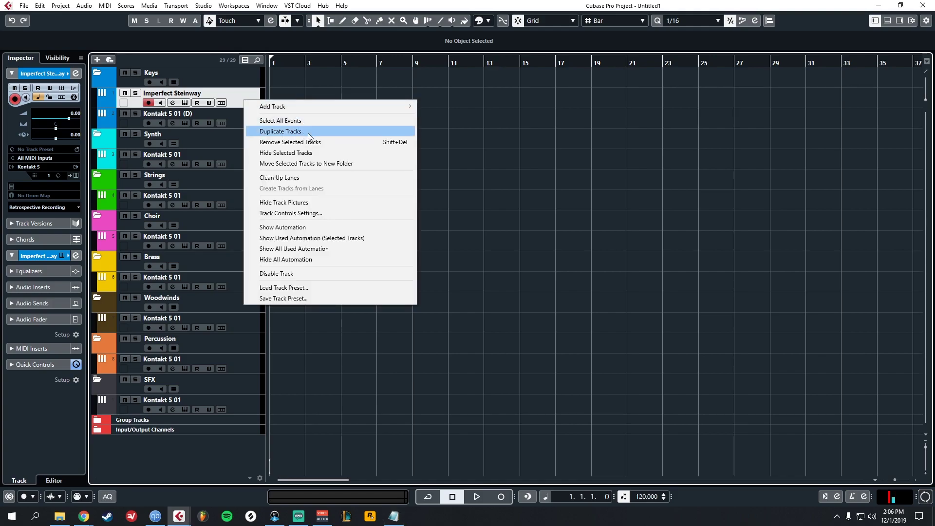
click(291, 275)
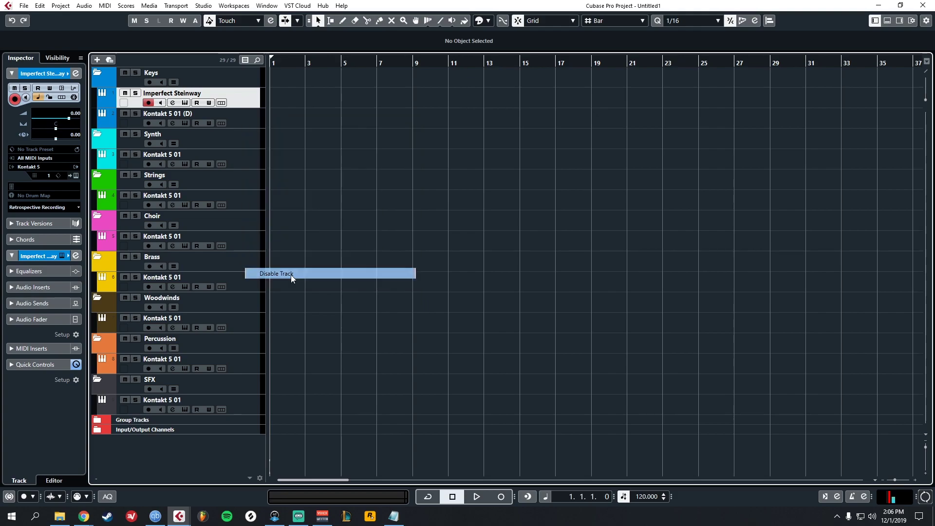
right_click(249, 96)
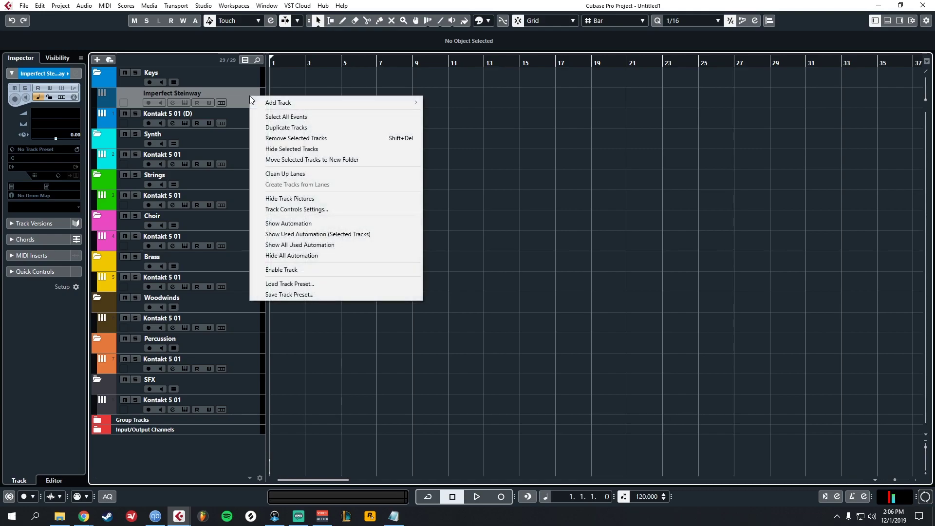
click(293, 270)
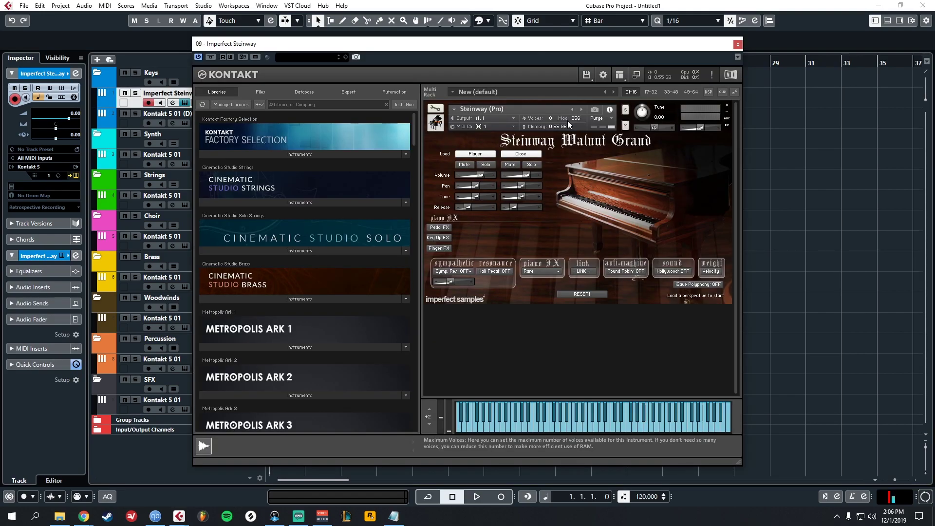
click(738, 44)
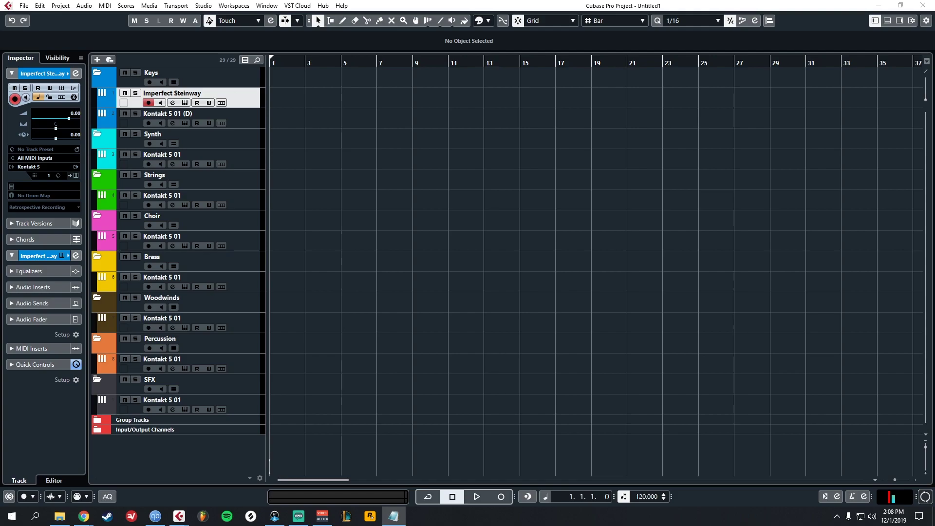
click(244, 95)
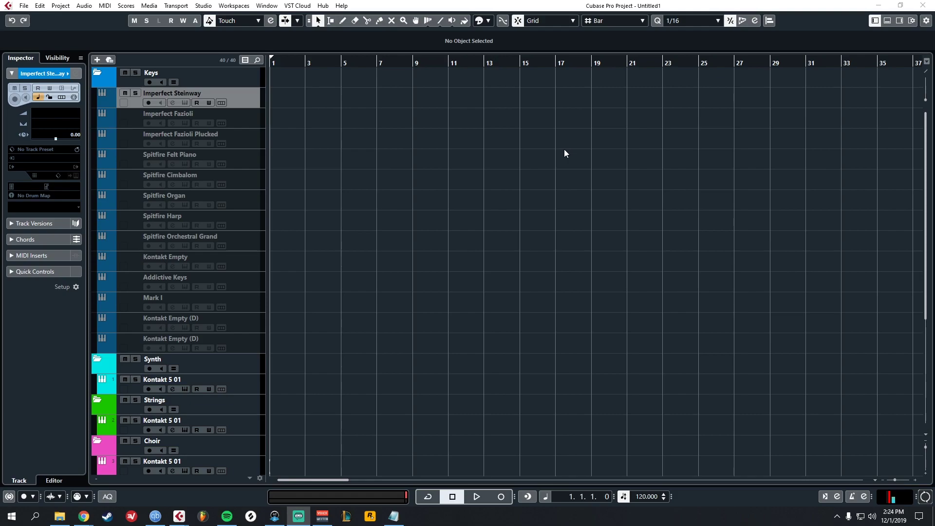
Add a folder track named Unused below the Imperfect Steinway track
right_click(240, 98)
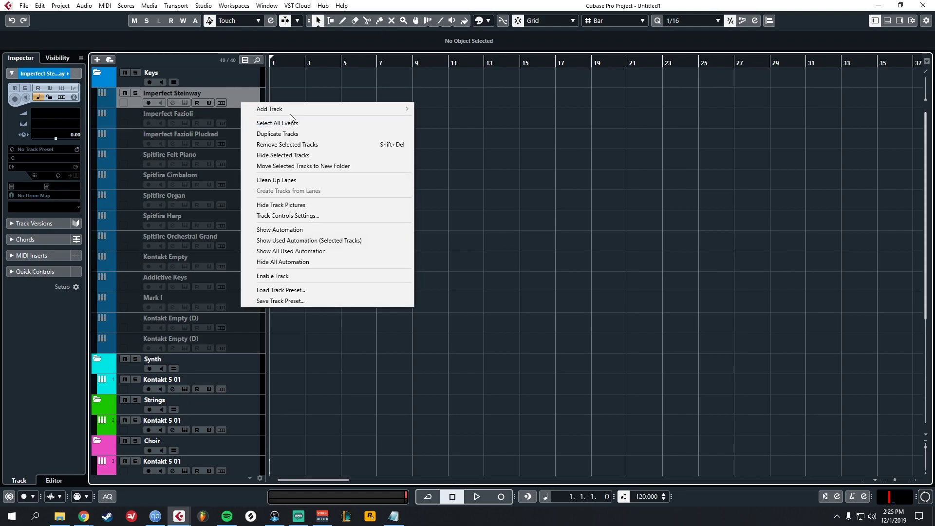
mouse_move(294, 106)
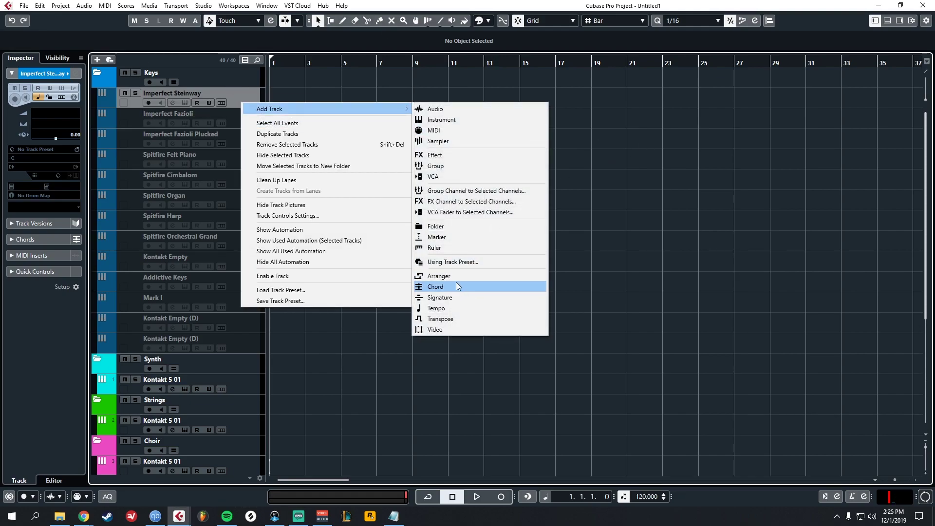
click(443, 227)
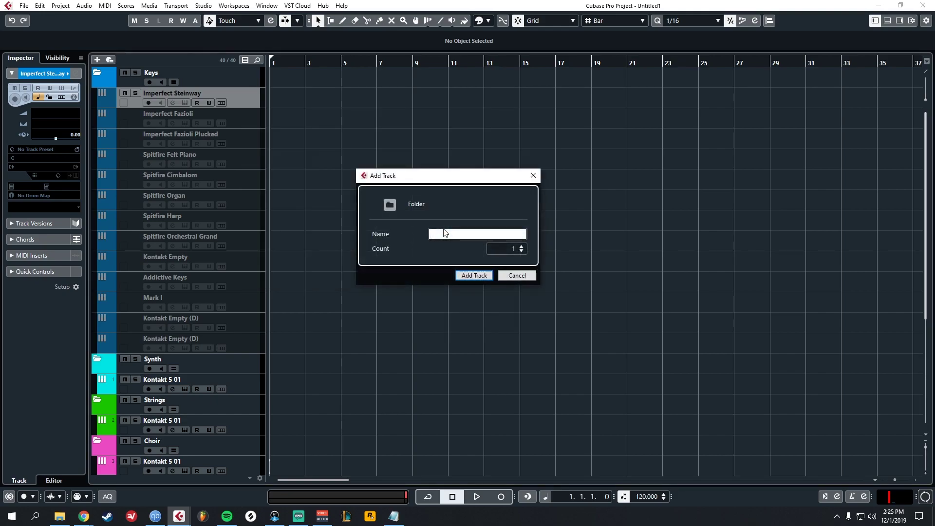
text(Unused)
Create the Unused folder directly under Keys and move the selected piano tracks into it
click(486, 276)
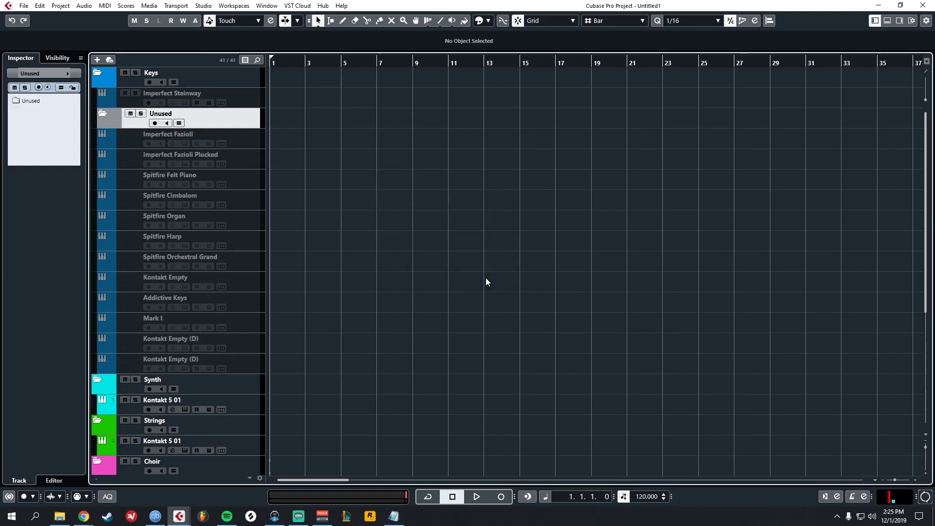
drag(246, 118, 247, 98)
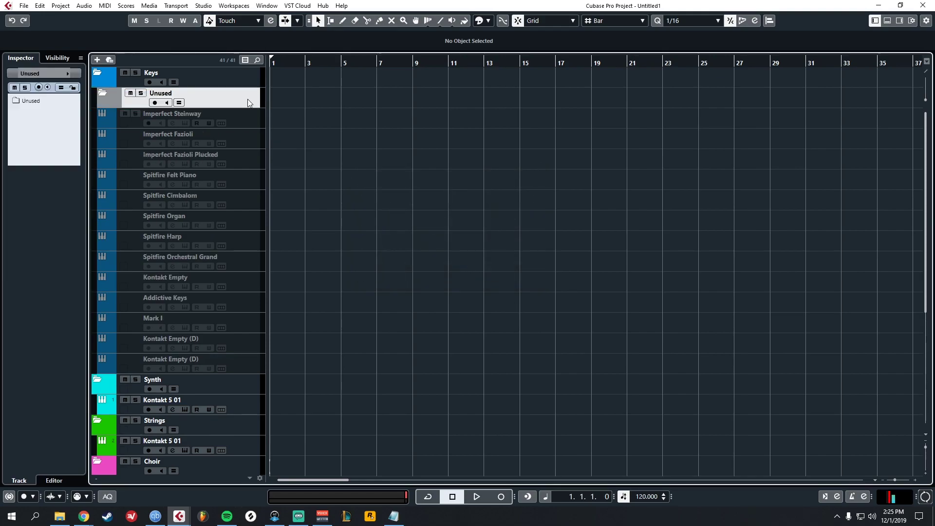
click(250, 114)
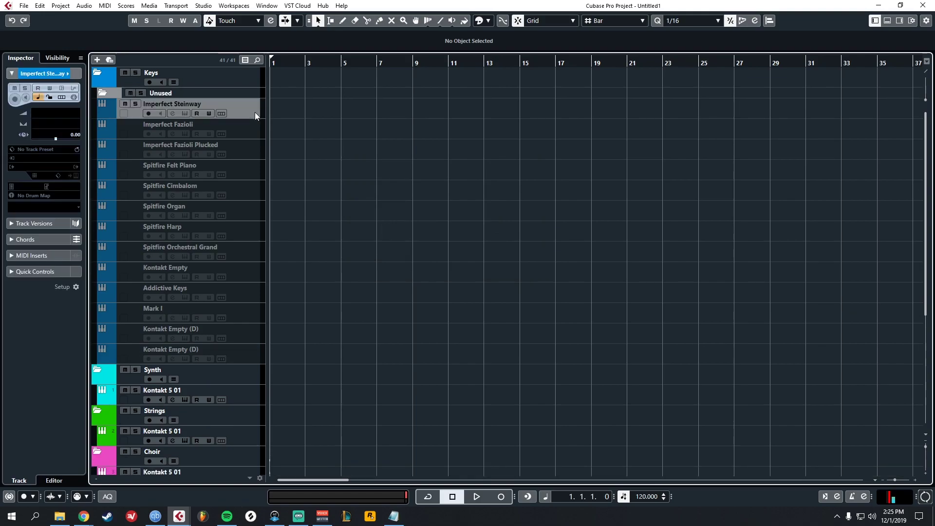
shift+click(250, 358)
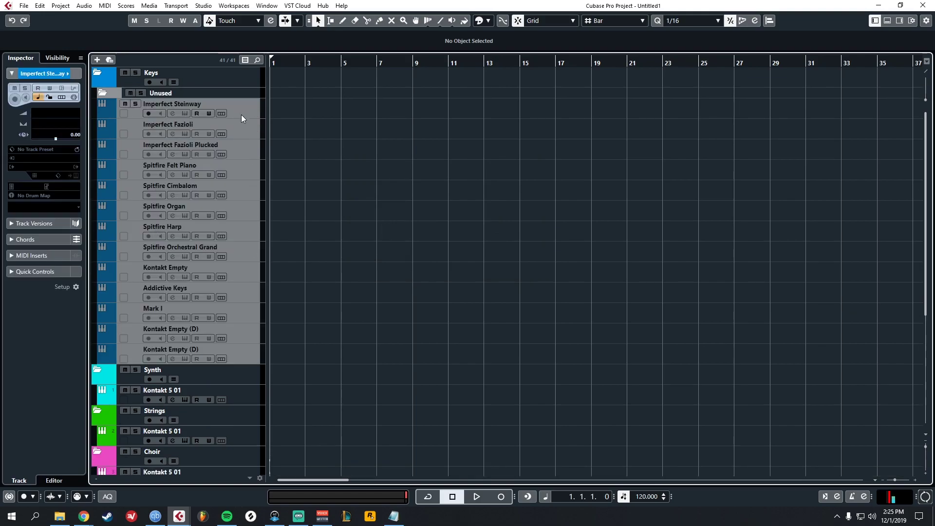
drag(241, 115, 102, 95)
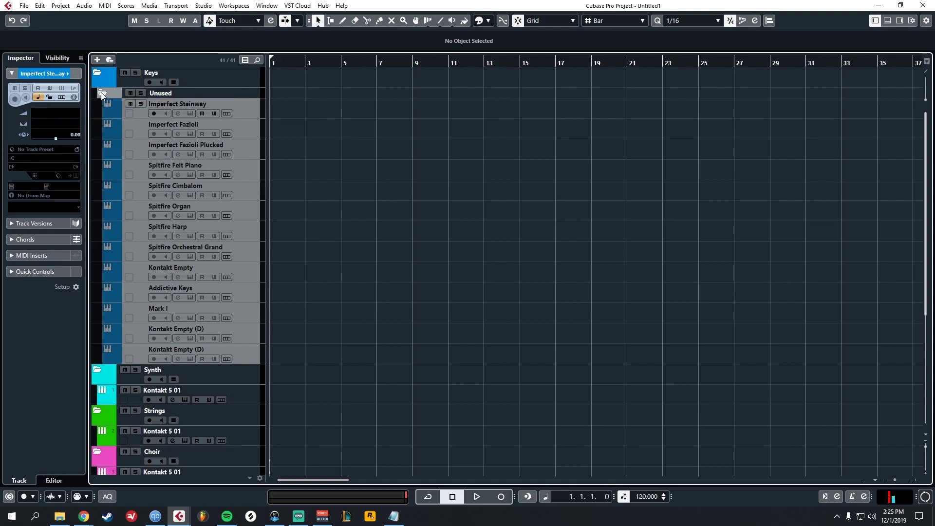
Move Imperfect Steinway back above the Unused folder and collapse Unused
click(102, 94)
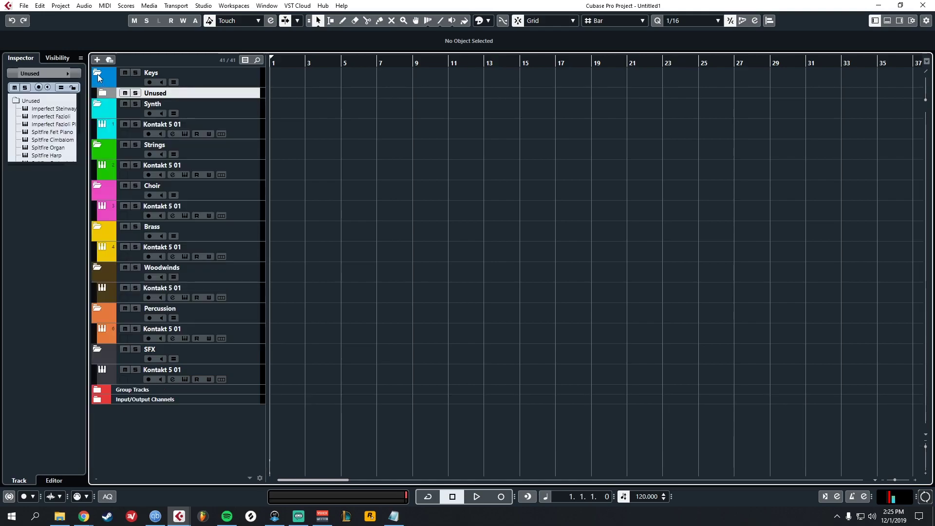
click(96, 73)
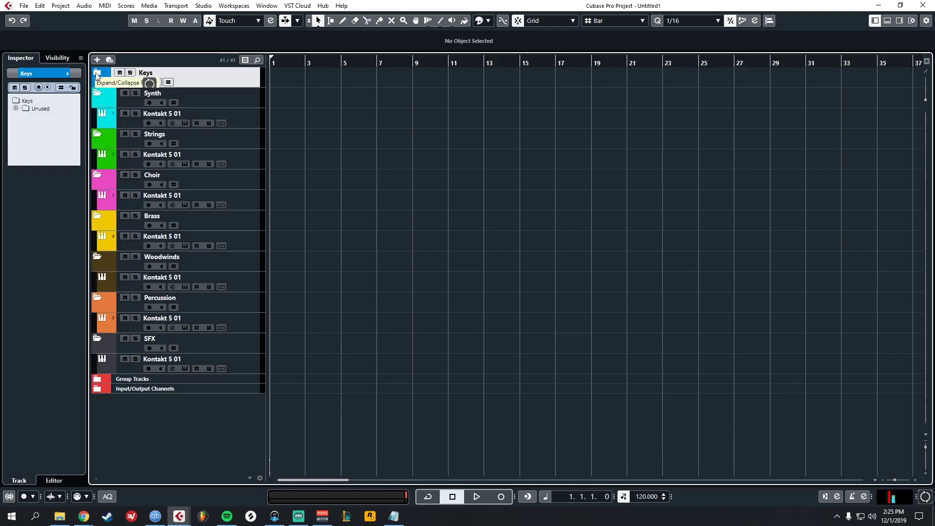
click(96, 74)
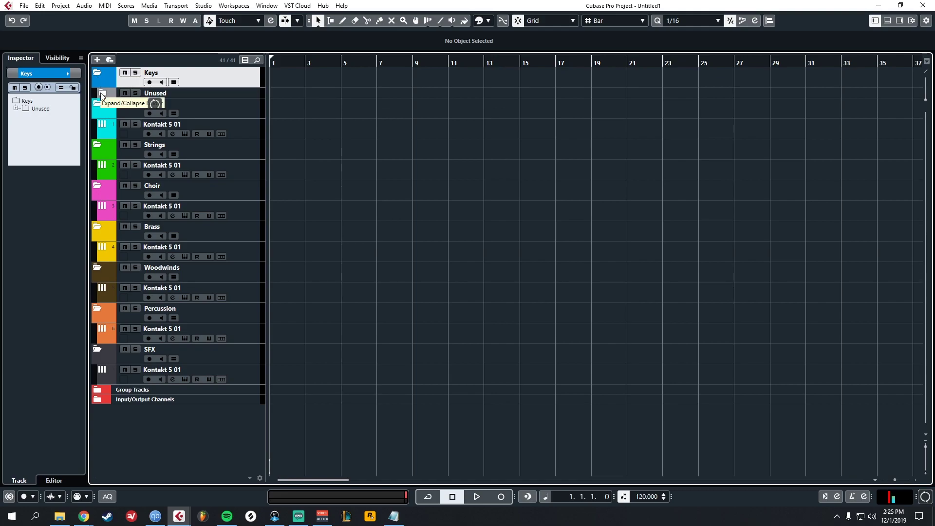
click(101, 93)
drag(249, 110, 242, 88)
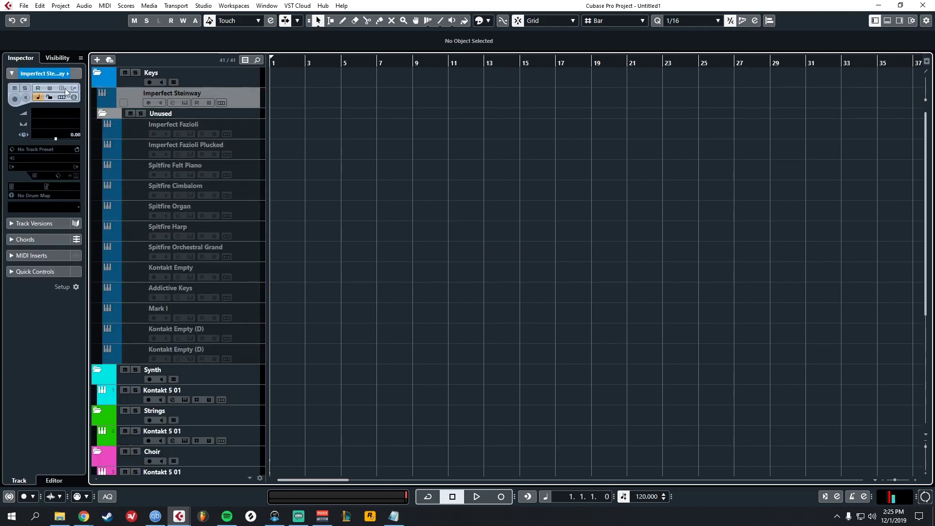
click(103, 113)
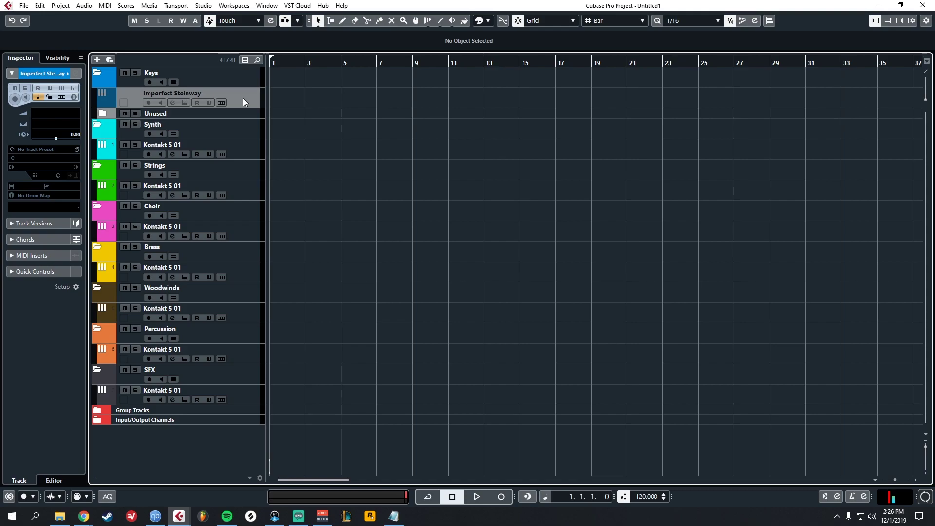
Undo the last move, taking Imperfect Steinway back out of the Keys folder
key(ctrl+z)
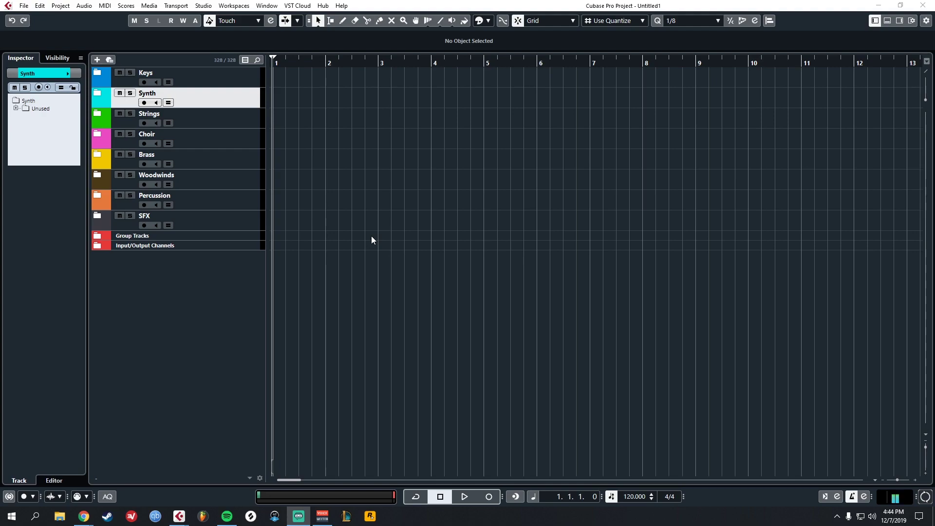
Expand Keys, select its Fazioli, Steinway and Kontakt Empty tracks, then collapse it
double_click(248, 84)
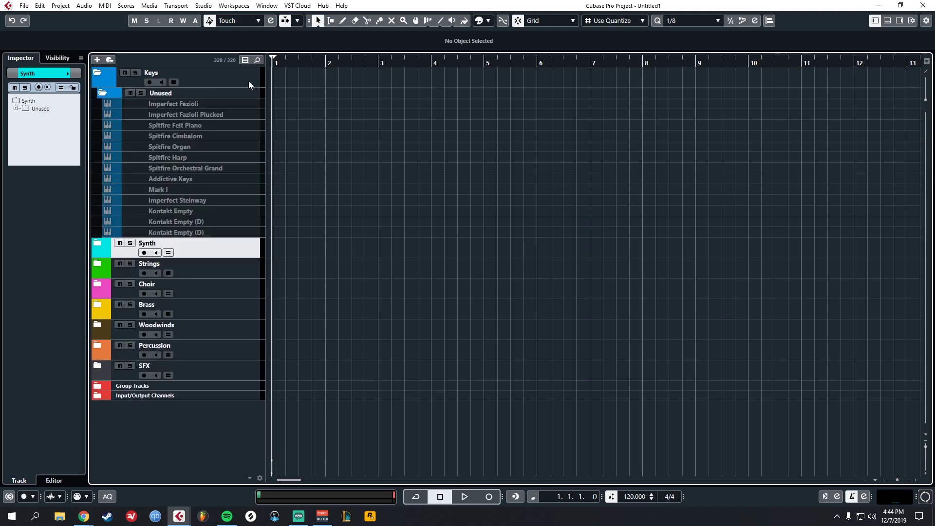
click(234, 103)
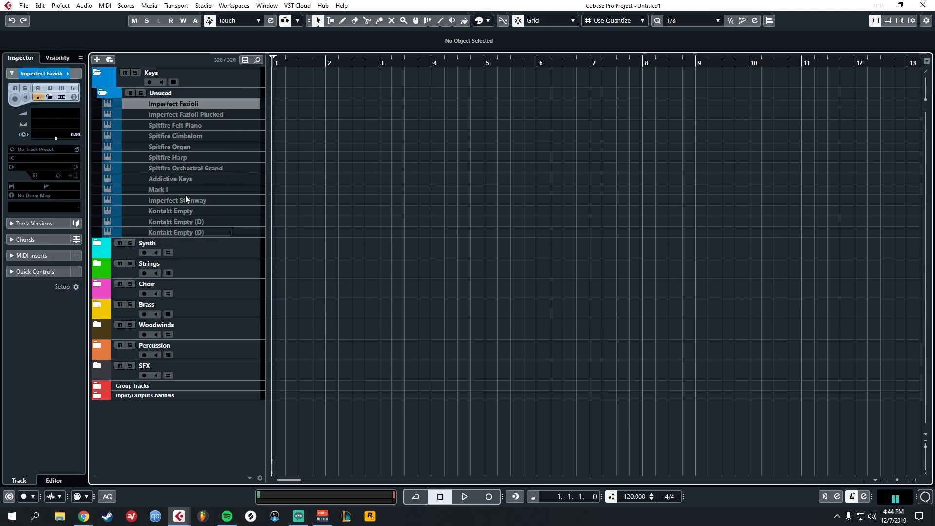
key(Up)
key(Up)
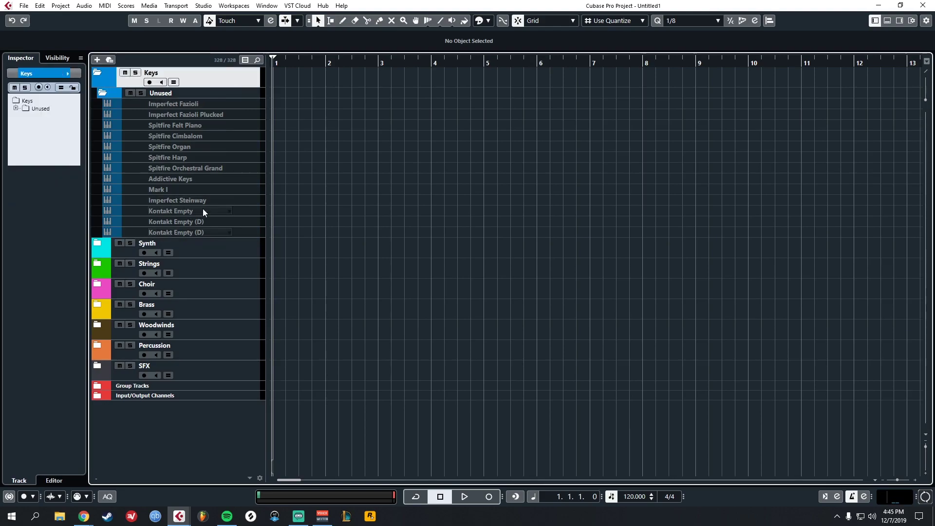
drag(203, 212, 200, 220)
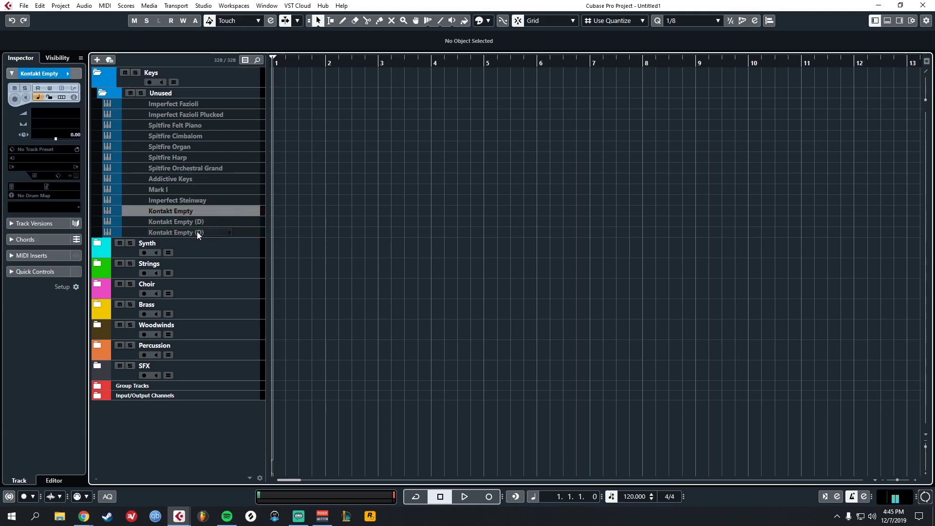
shift+click(197, 232)
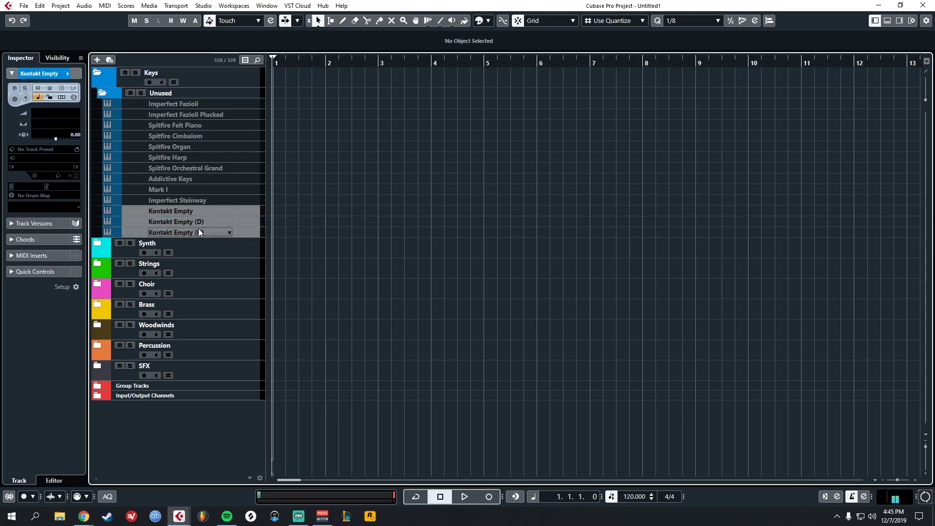
click(208, 108)
click(174, 202)
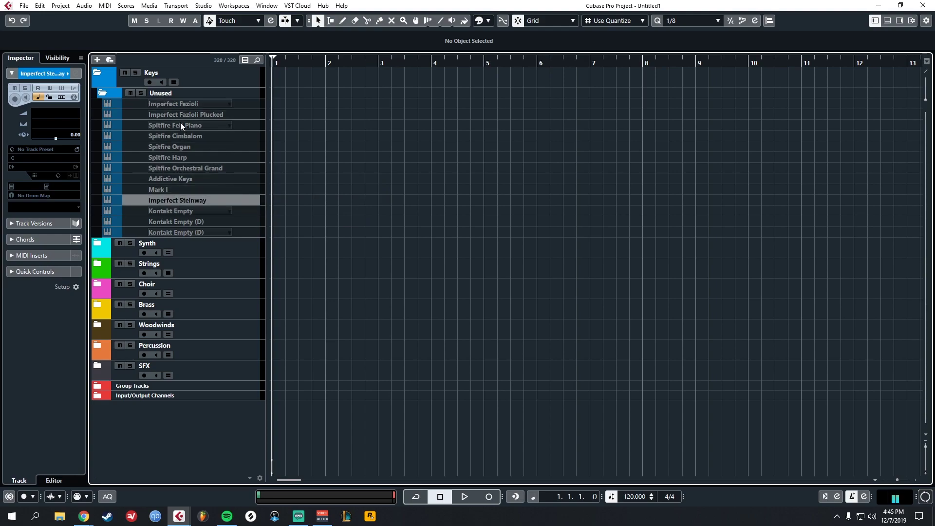
click(182, 210)
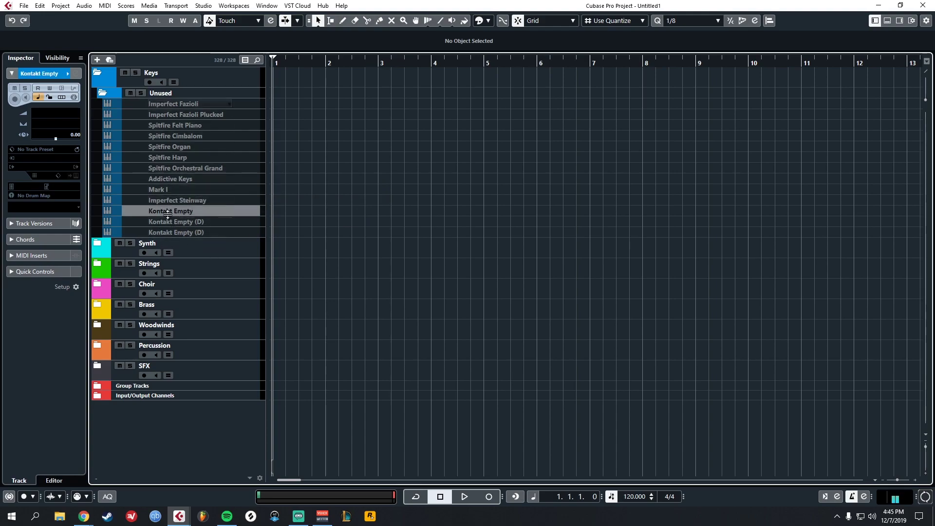
click(97, 72)
Expand the Synth folder and its Pads, Pulses, Plucks and Synth Misc subfolders
click(99, 94)
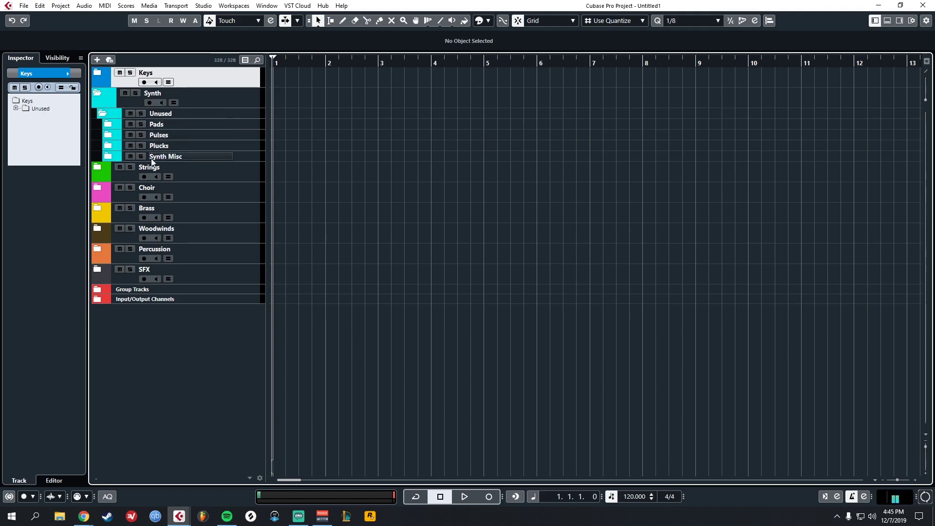
click(107, 124)
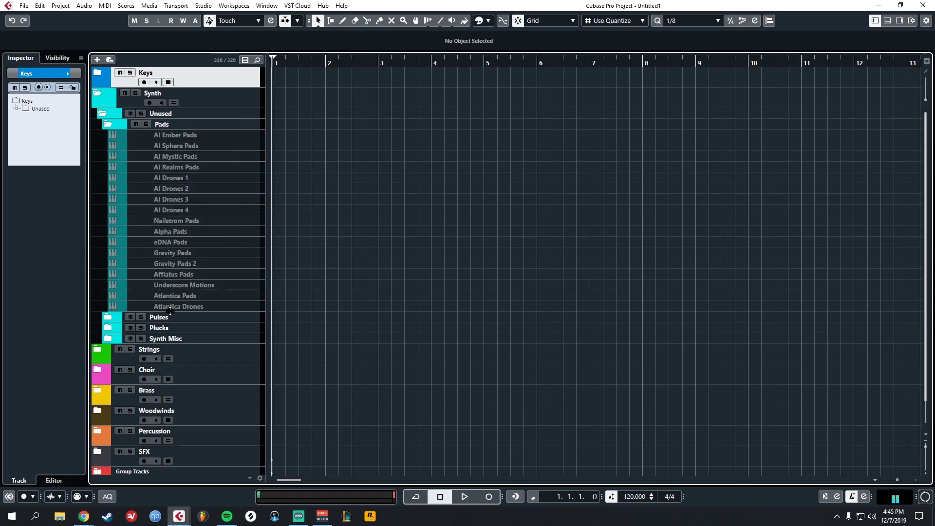
click(108, 317)
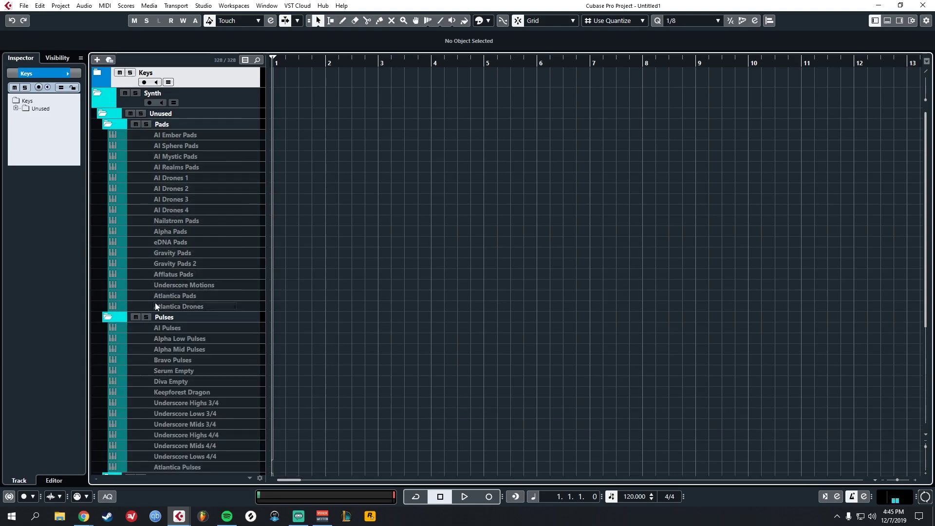
scroll(110, 312, down, 5)
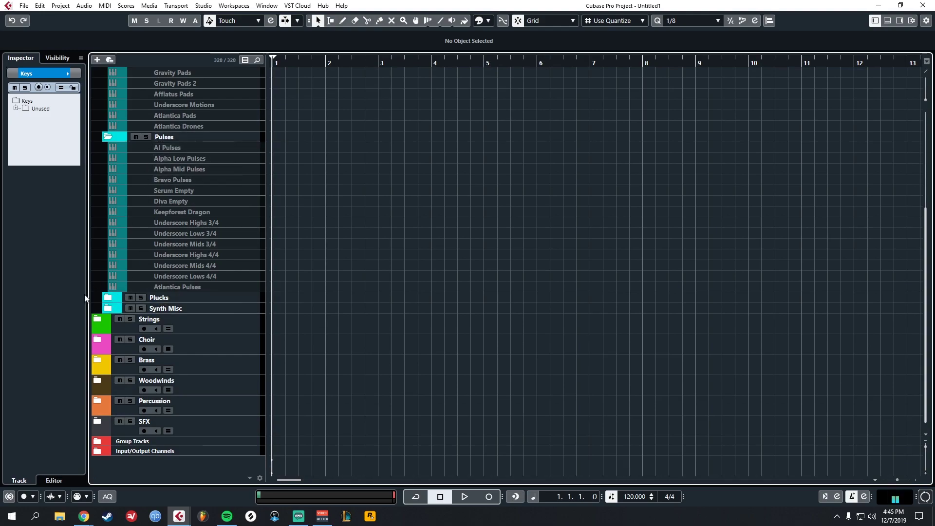
click(111, 296)
scroll(116, 322, down, 5)
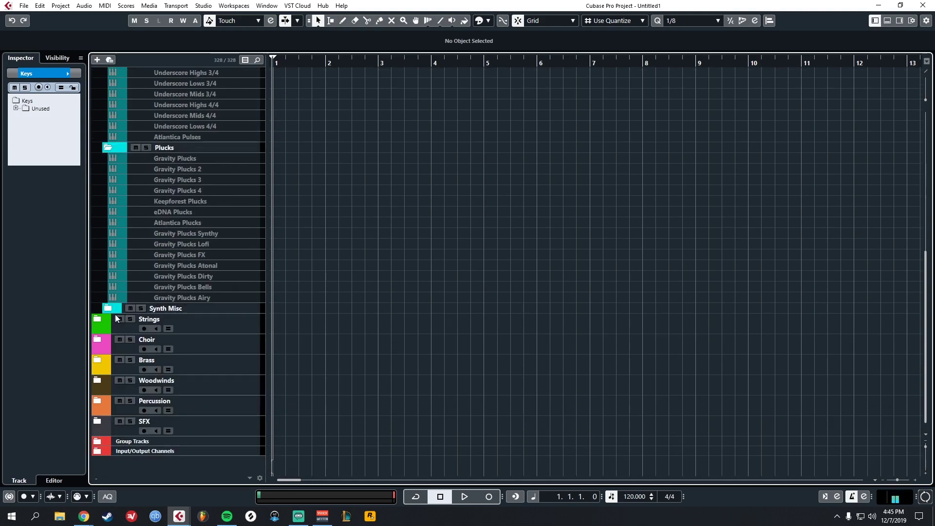
click(112, 310)
Expand the Strings folder and its Guitar subfolder
scroll(158, 258, down, 5)
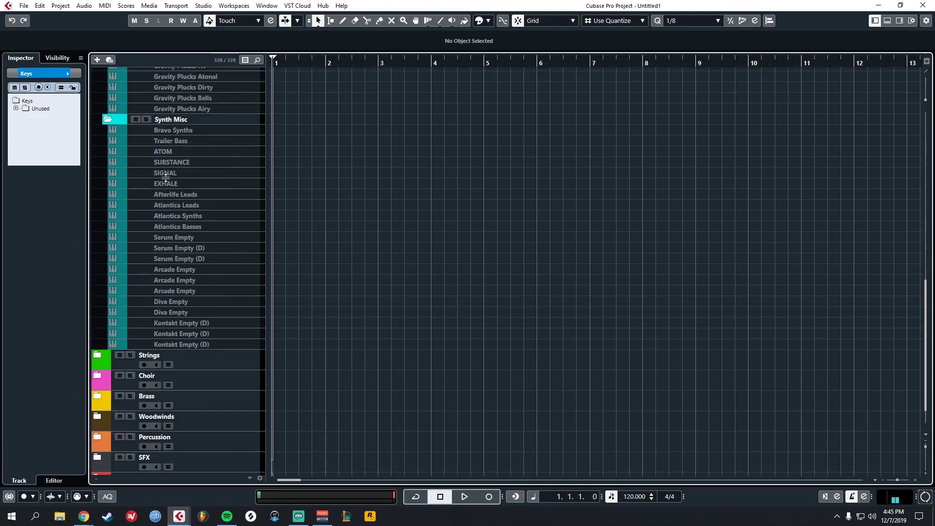
scroll(127, 243, down, 1)
click(98, 319)
scroll(191, 375, down, 5)
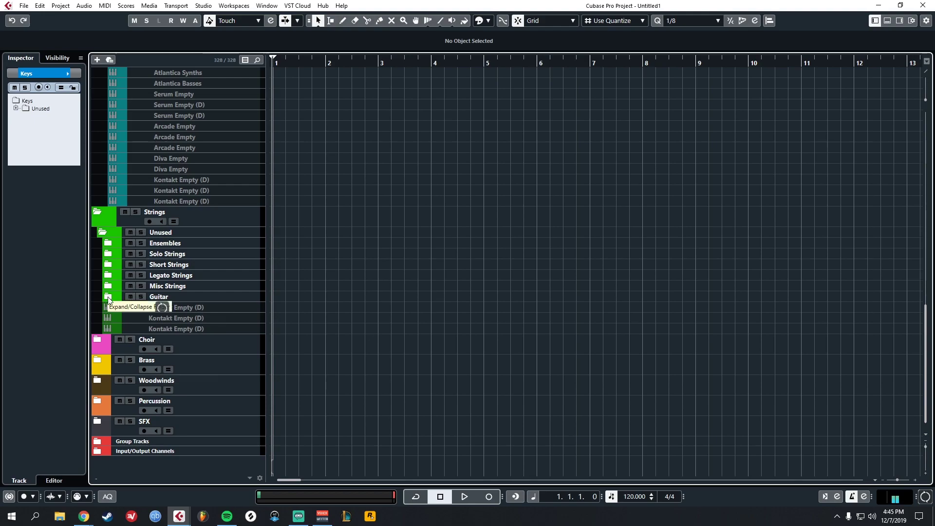
click(166, 295)
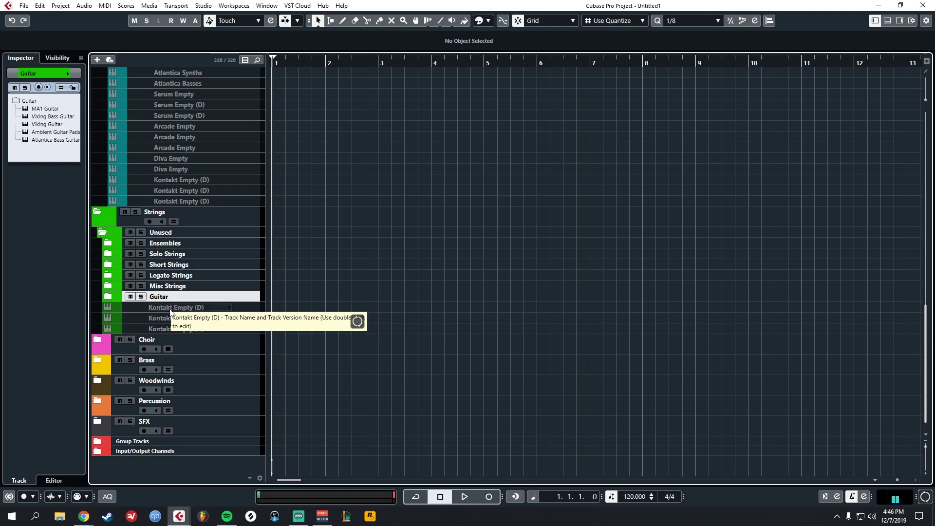
click(107, 298)
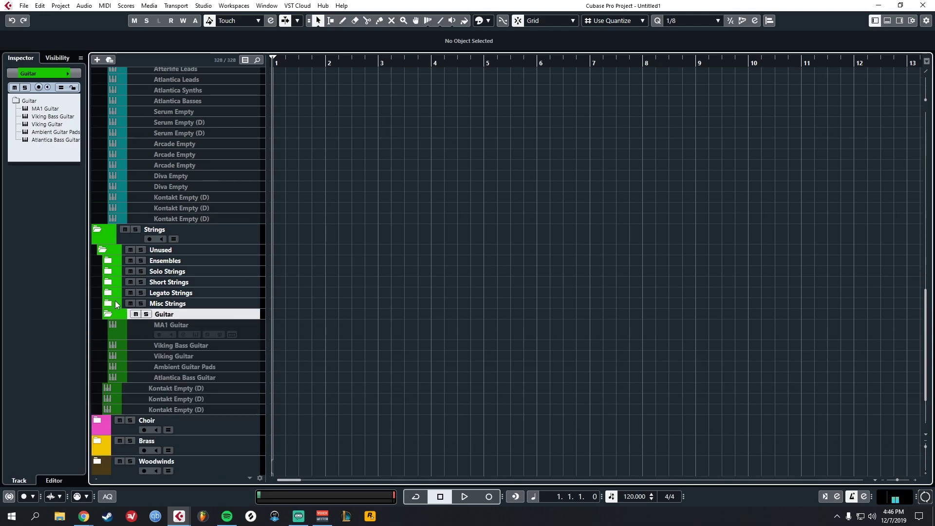
Collapse the Guitar folder and play back the CSS Spicc part spanning bars 2 to 6
click(250, 271)
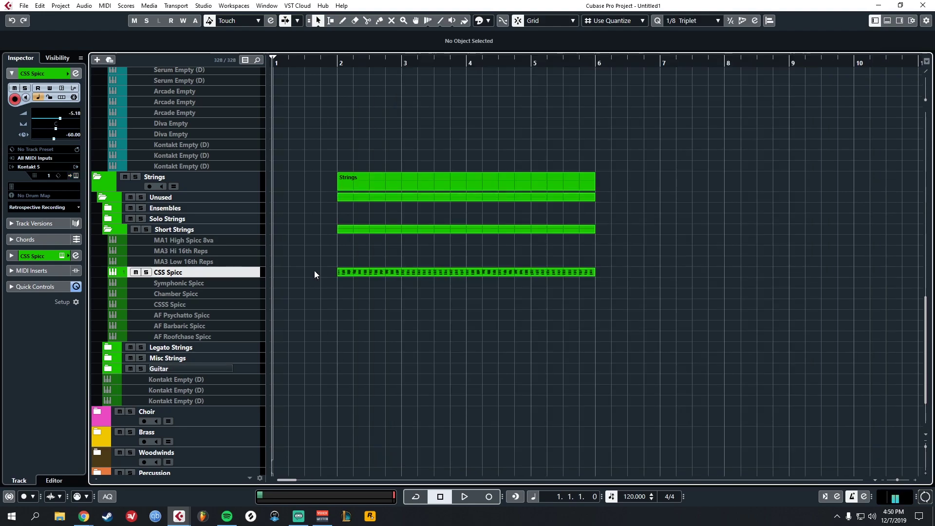
key(space)
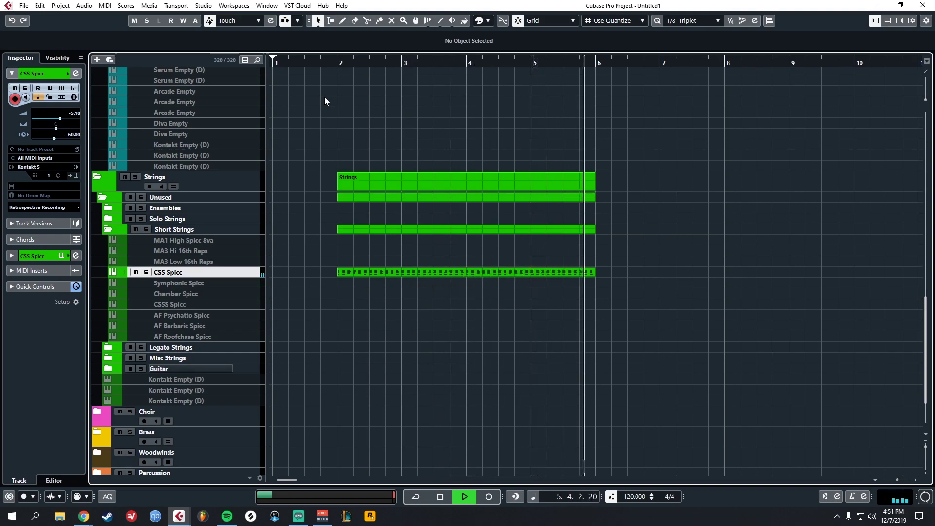
key(space)
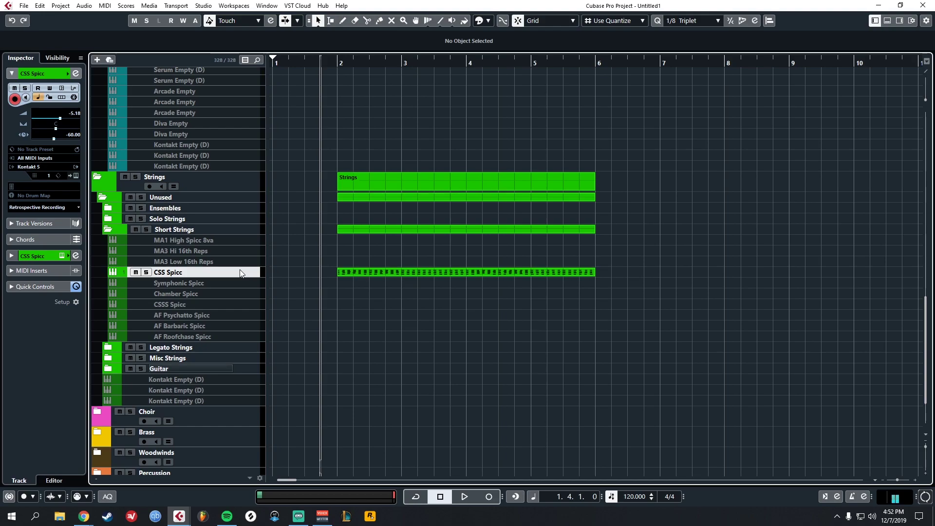
Enable the metronome and audition the CSS Spicc strings against the click with the delay
ctrl+click(74, 136)
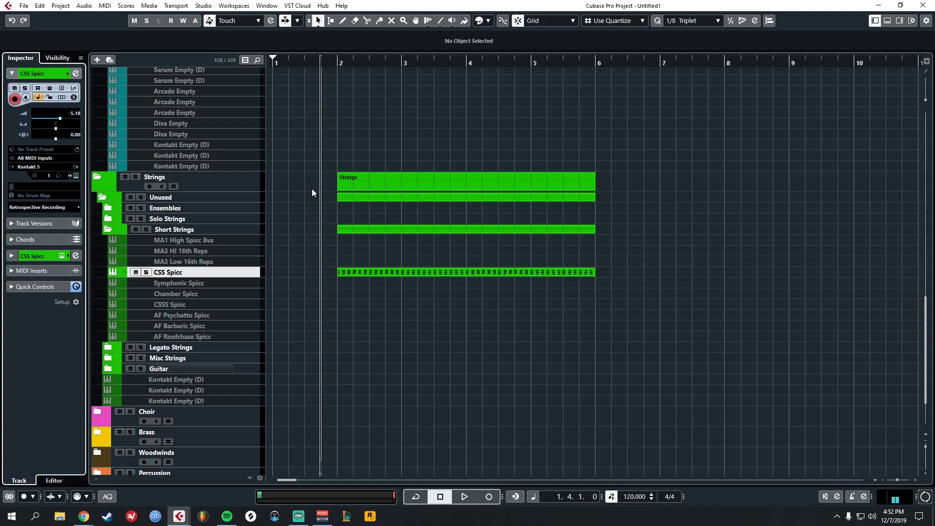
key(c)
key(space)
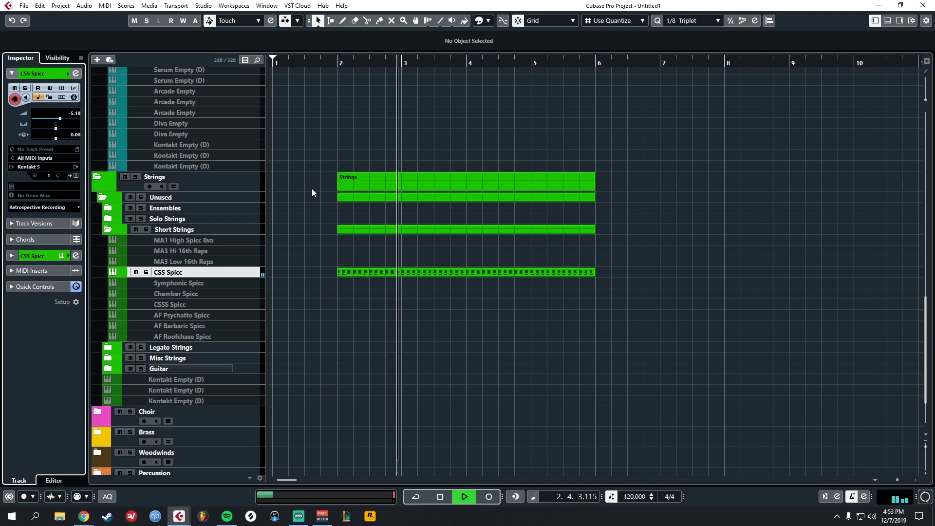
key(space)
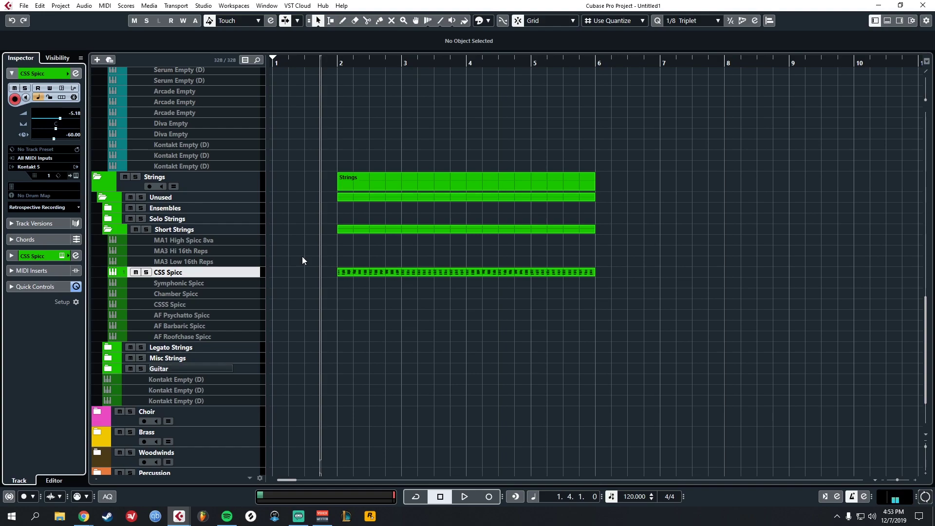
key(space)
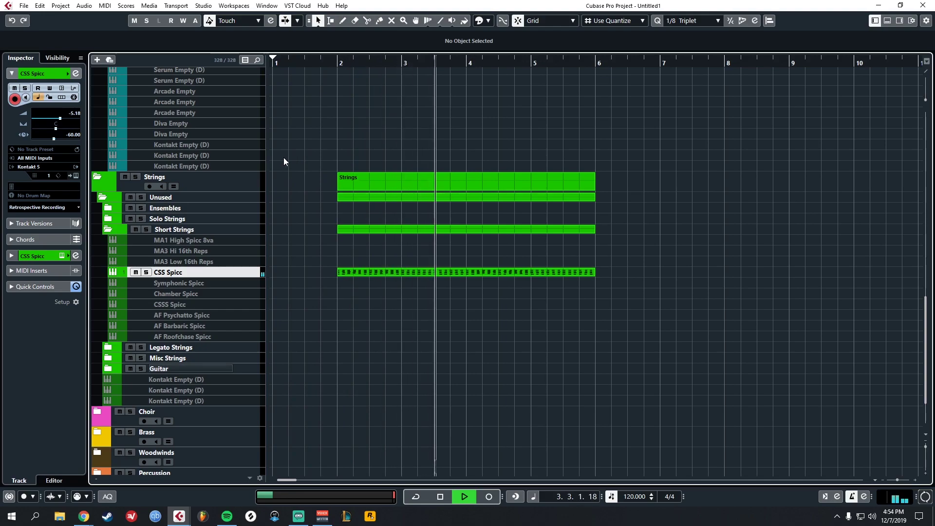
key(space)
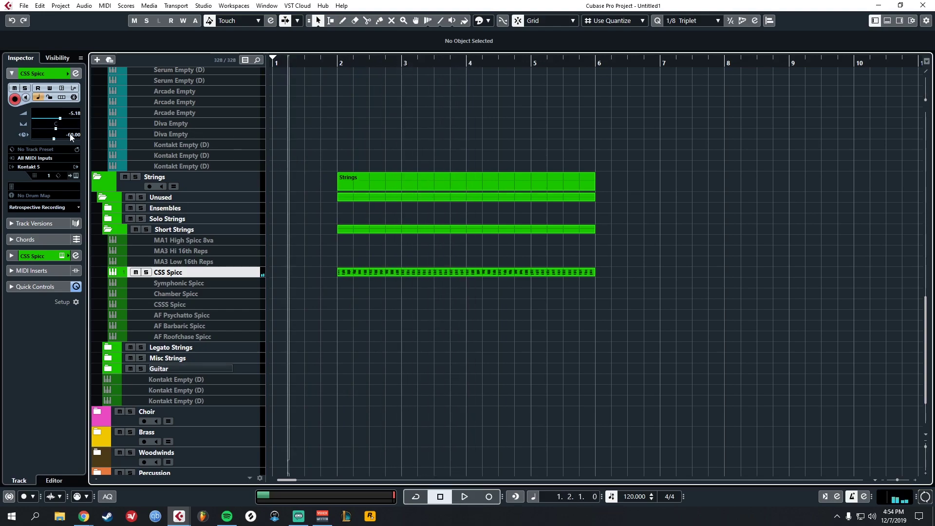
Compare CSS Spicc without delay, restore the -60 track delay, then open the Choir folder
ctrl+click(70, 136)
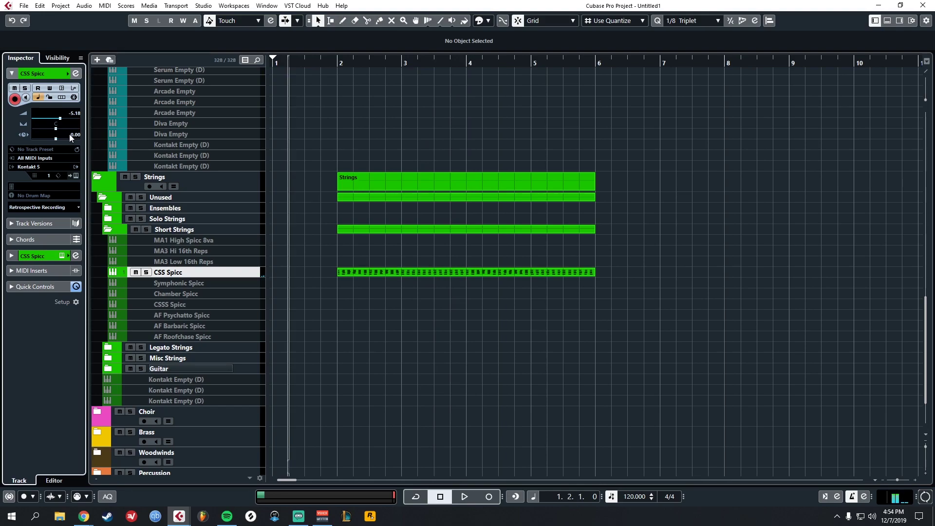
key(space)
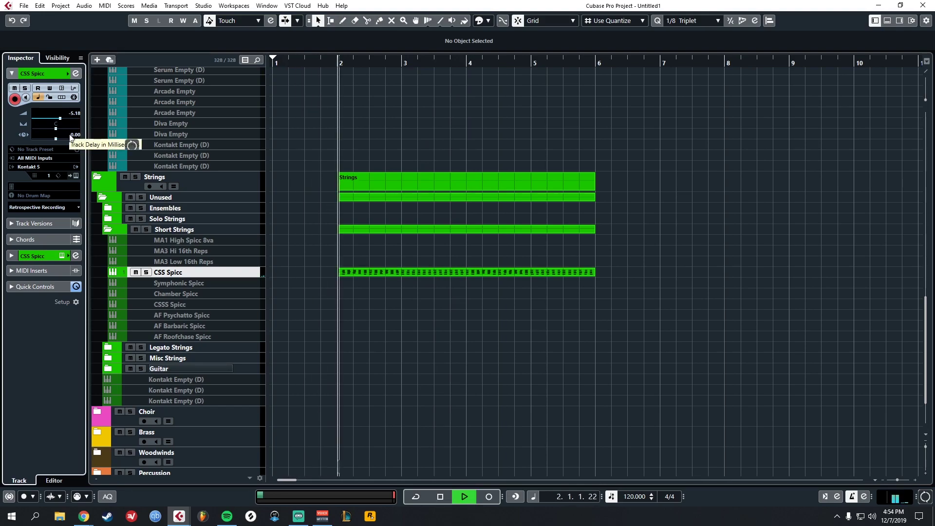
key(space)
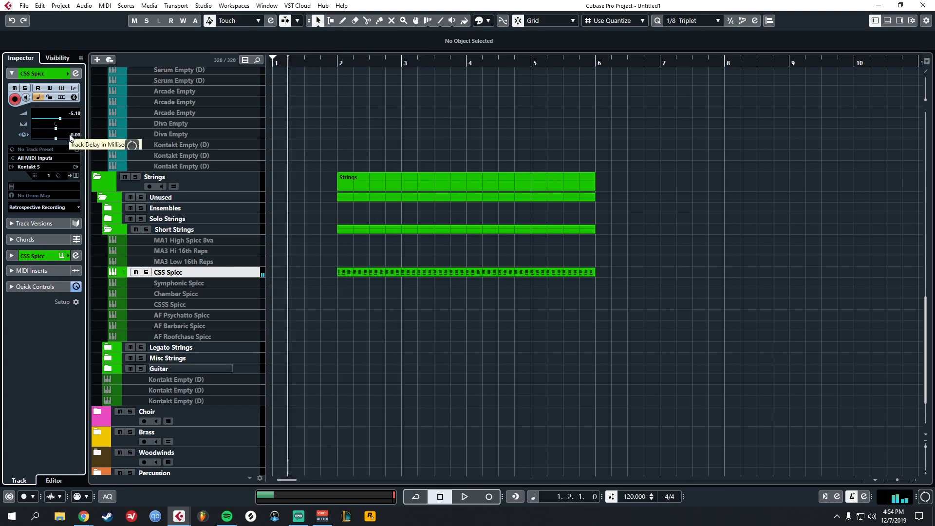
key(ctrl+z)
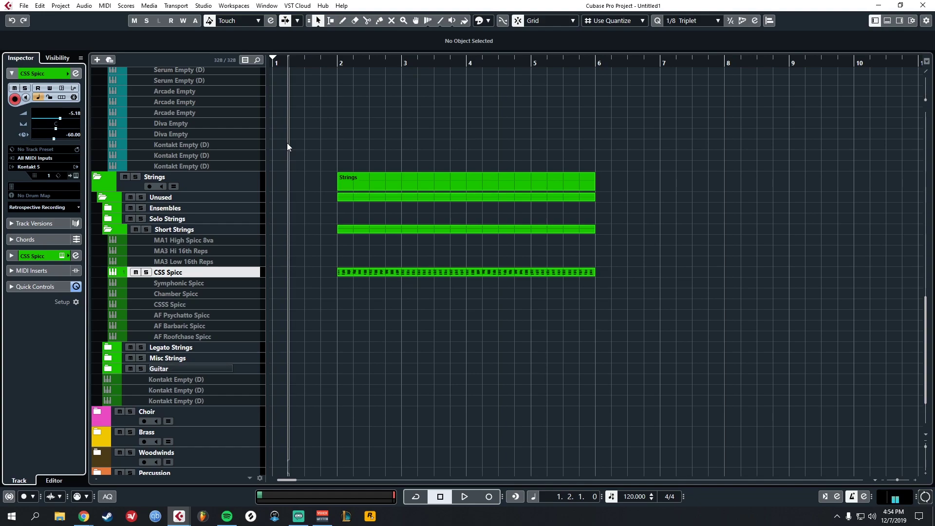
key(Up)
key(Up)
key(Up)
key(Up)
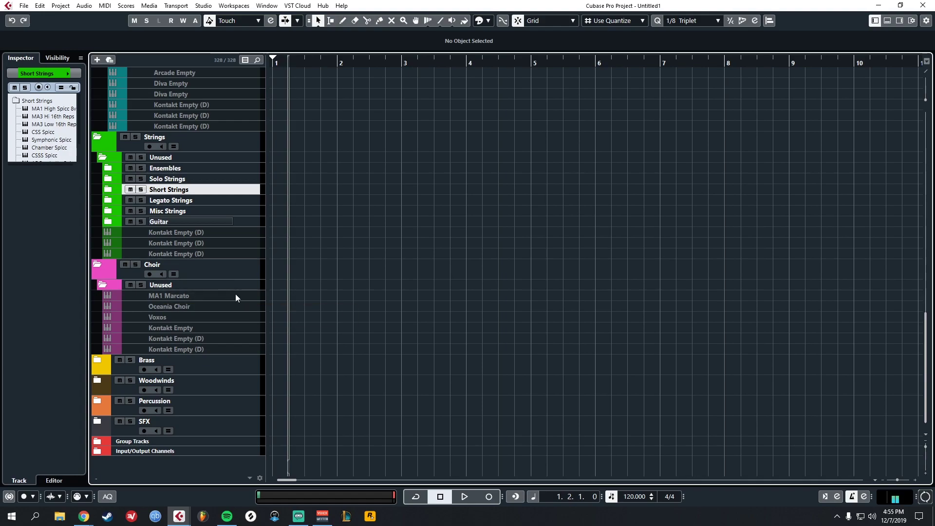
Expand Brass, Woodwinds, Percussion and its Realistic and Hybrid subfolders, scrolling through their tracks
click(98, 359)
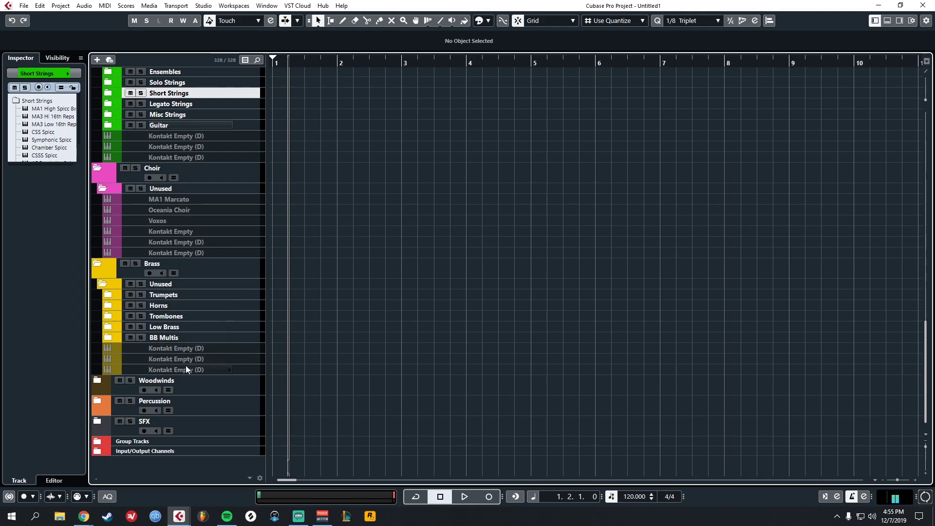
click(97, 380)
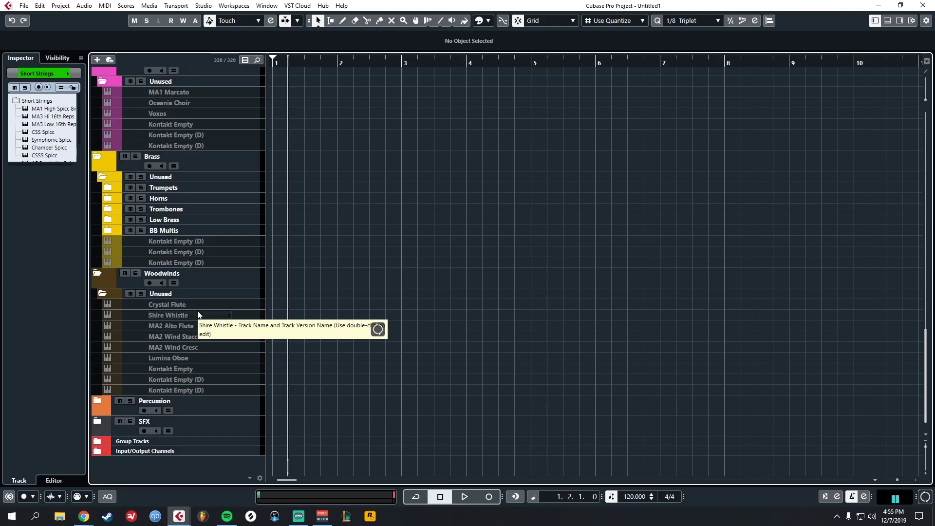
click(97, 401)
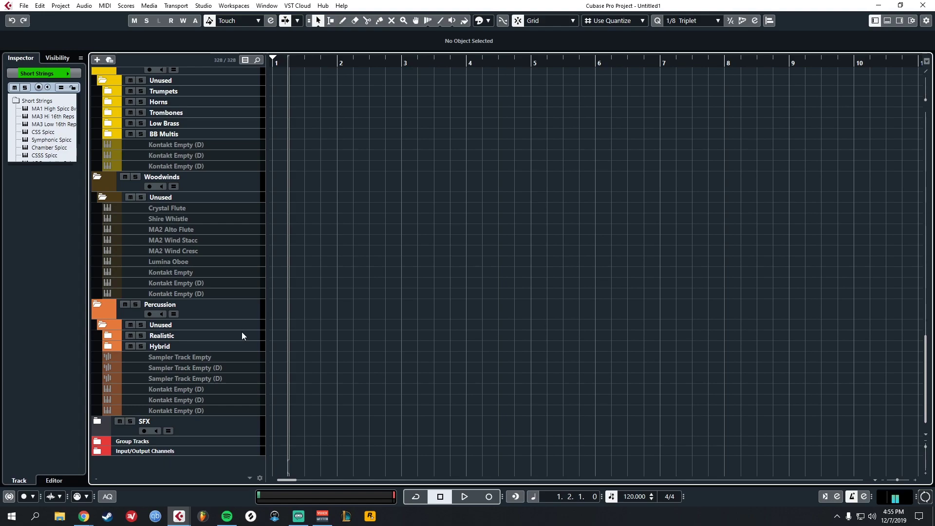
click(108, 335)
click(107, 347)
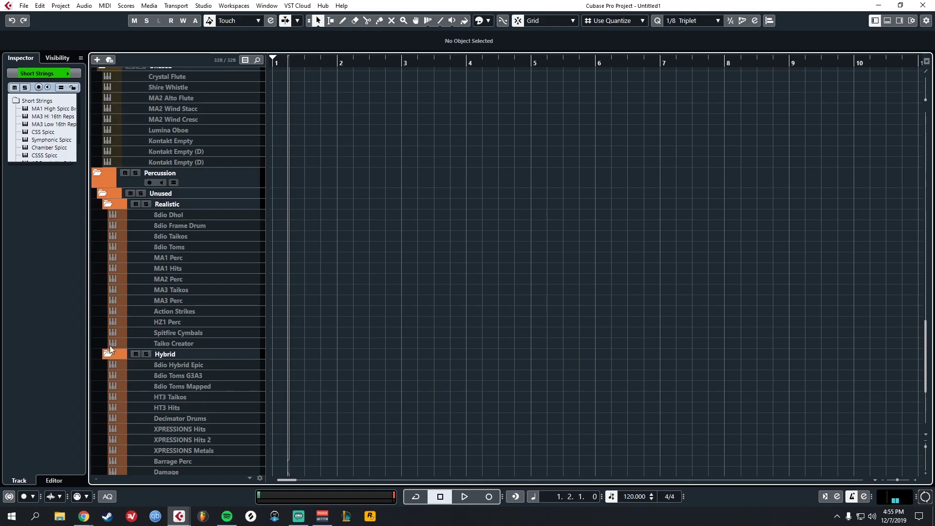
scroll(162, 299, down, 5)
scroll(162, 300, up, 3)
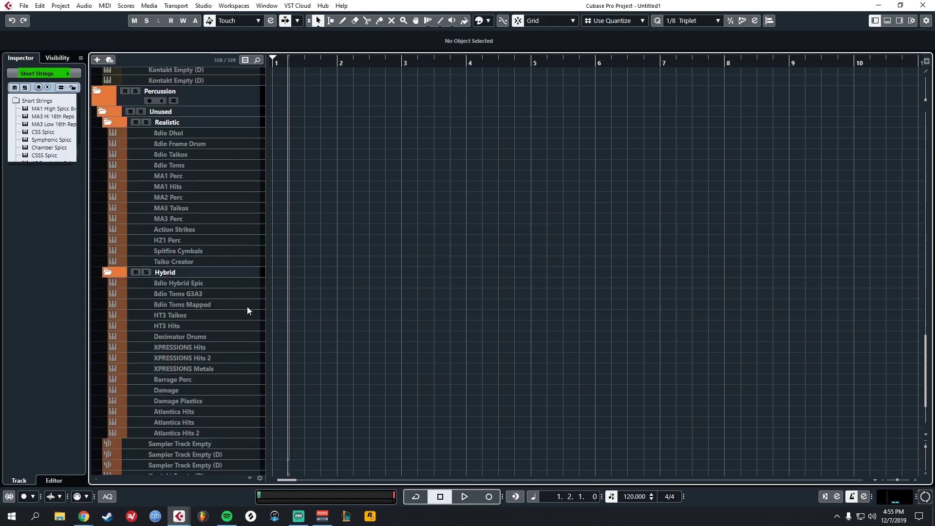
scroll(246, 309, down, 10)
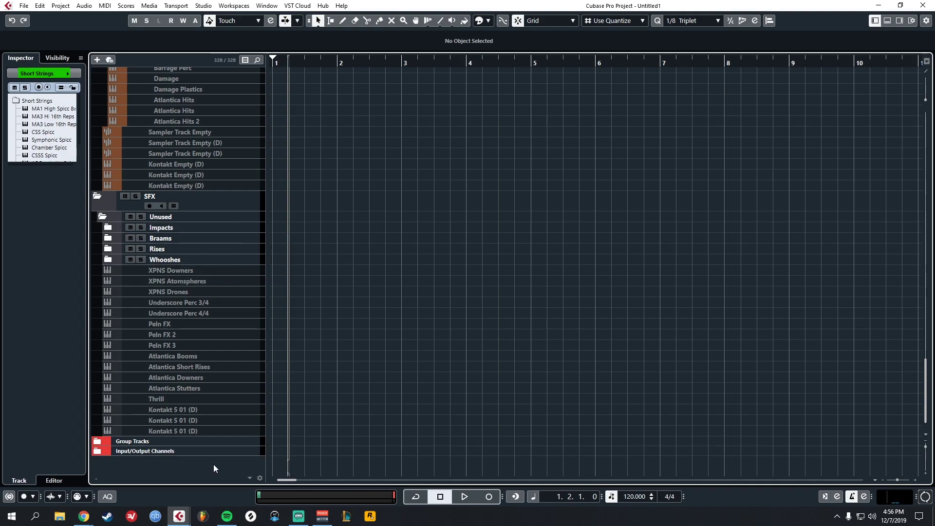
scroll(211, 314, up, 15)
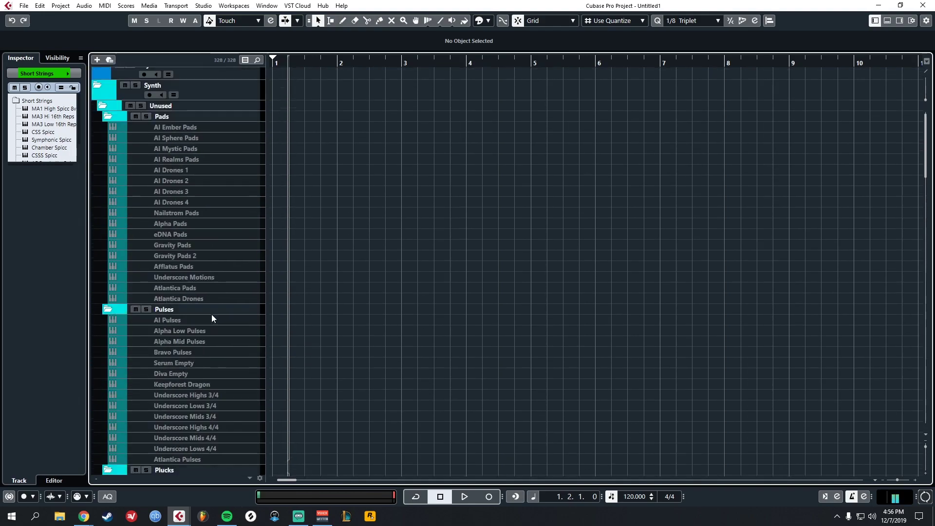
Scroll the track list to review the collapsed folders and the new Other Audio folder below SFX
scroll(212, 315, down, 15)
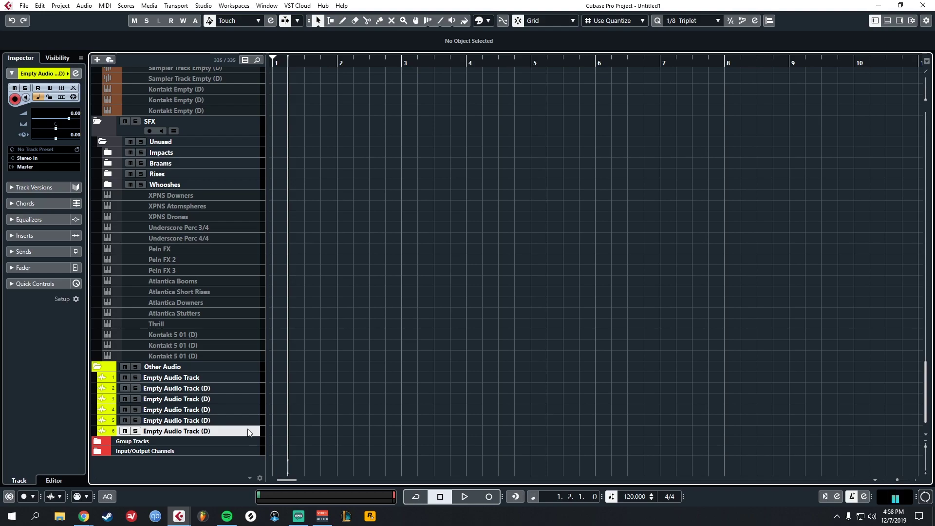
scroll(210, 239, up, 20)
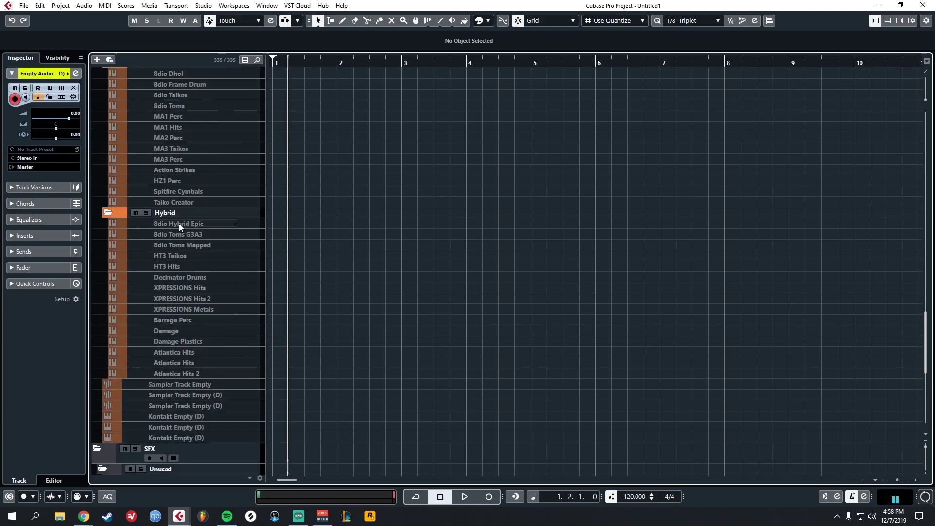
scroll(184, 228, down, 20)
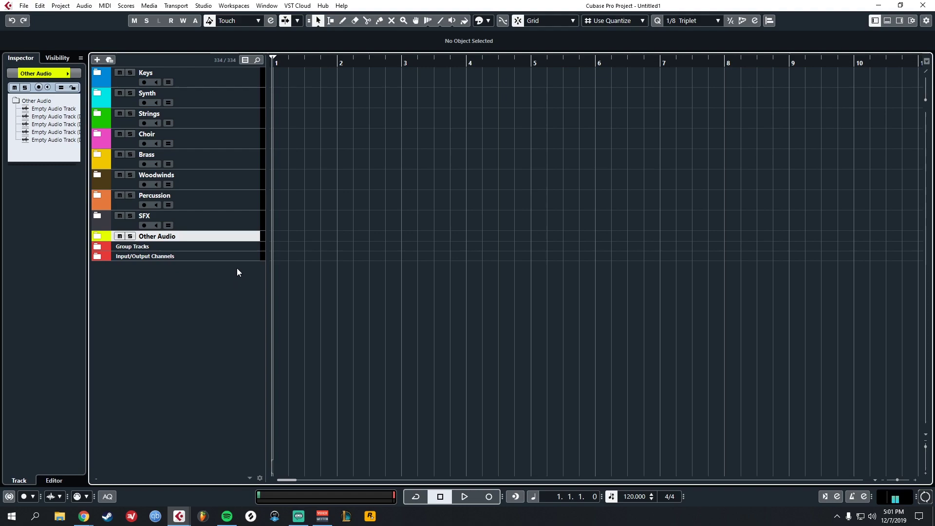
Add Scratch Piano 1 and 2 instrument tracks, then create a ruler track
double_click(217, 299)
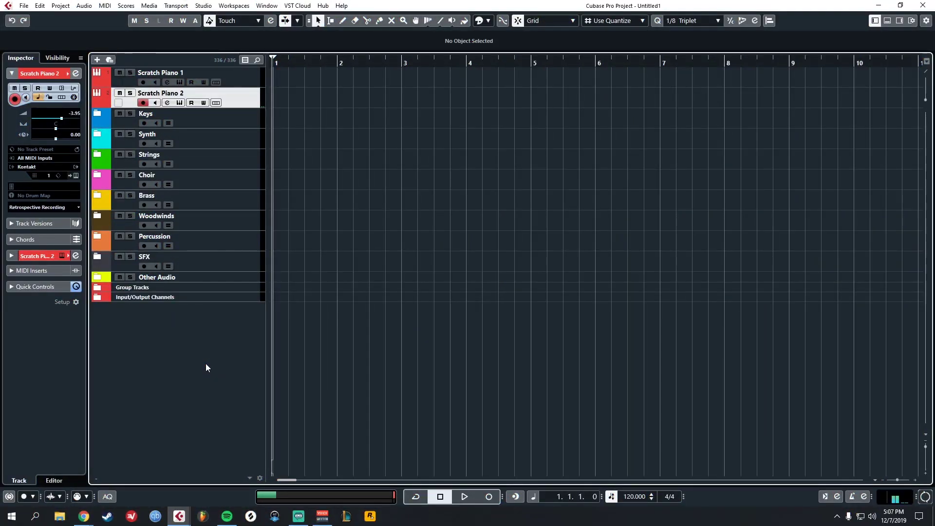
double_click(251, 77)
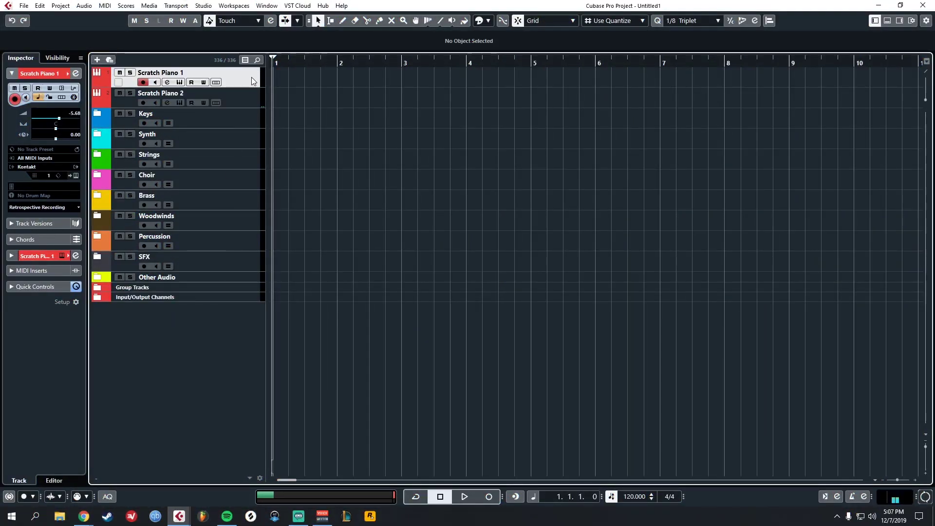
click(669, 205)
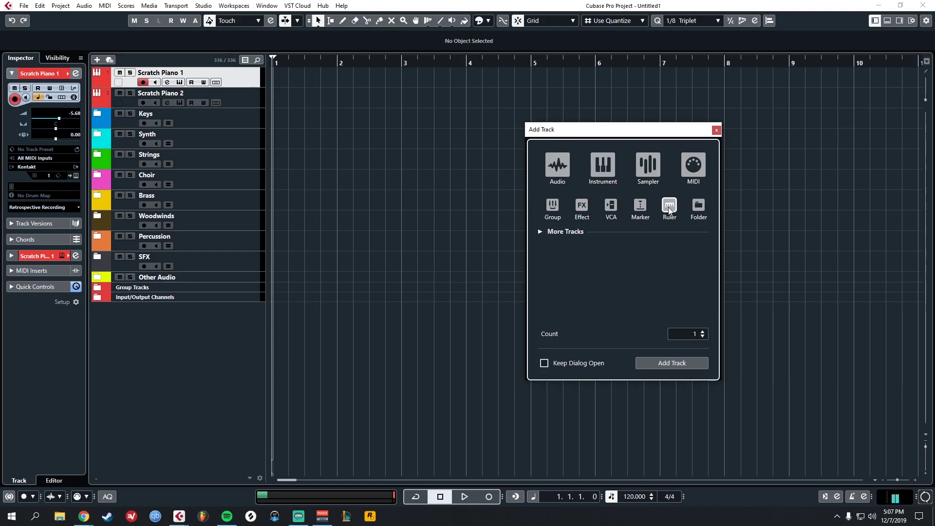
click(676, 364)
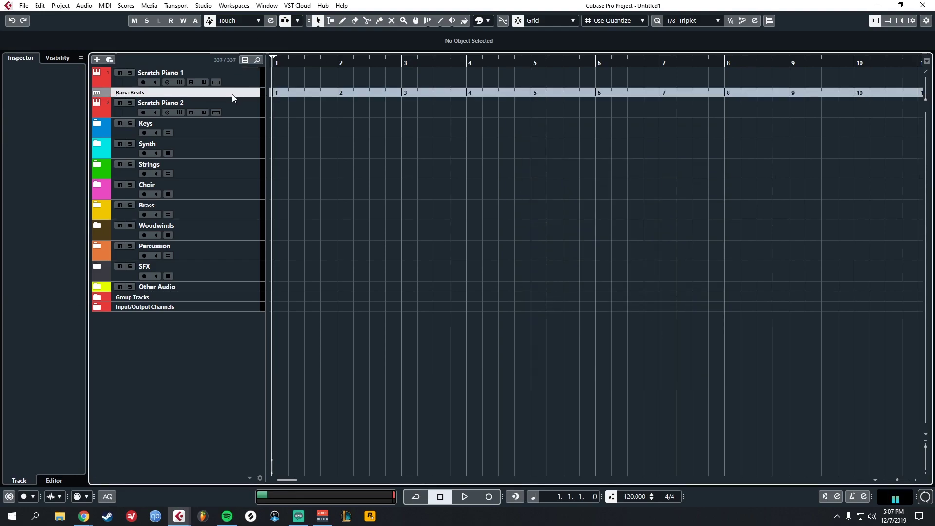
Move the ruler track to the top of the list and set its display to Seconds
drag(232, 92, 123, 73)
click(123, 73)
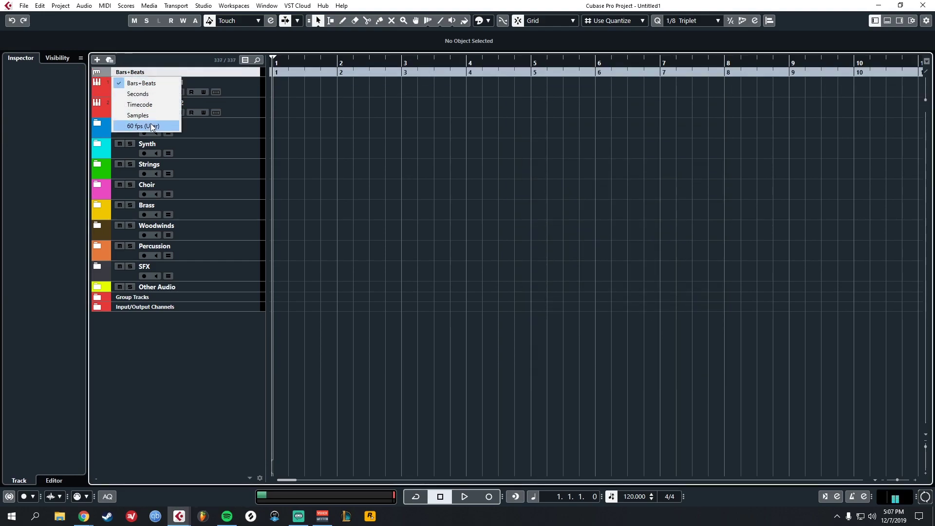
click(145, 94)
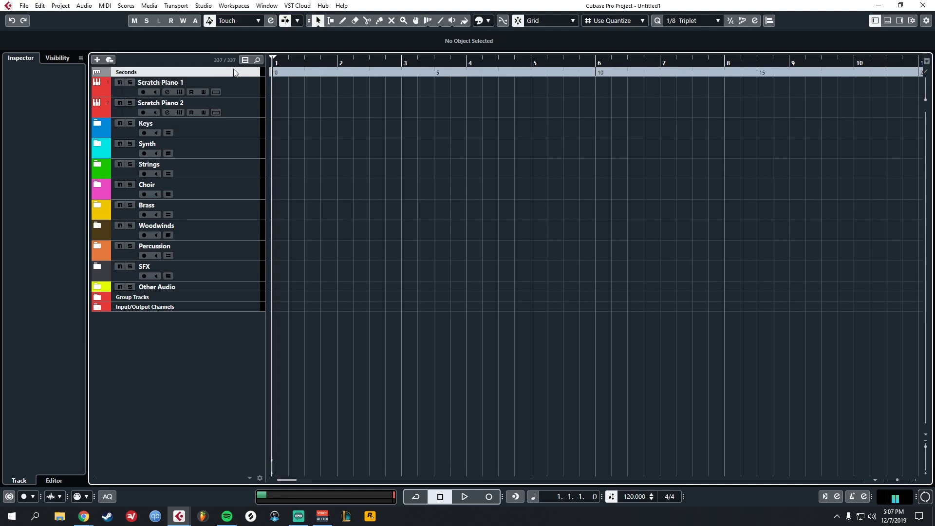
scroll(318, 104, down, 5)
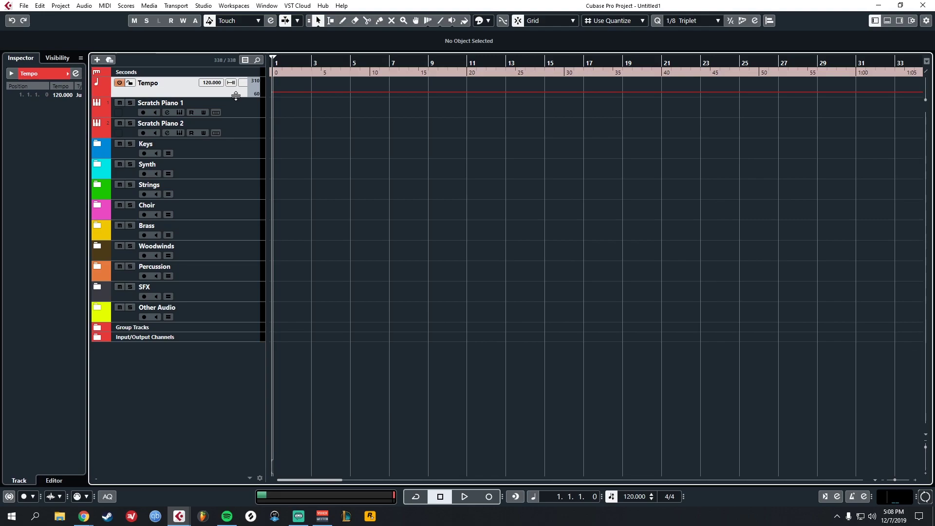
Add a 120 BPM Tempo track beneath the Seconds ruler, above the scratch pianos
double_click(553, 250)
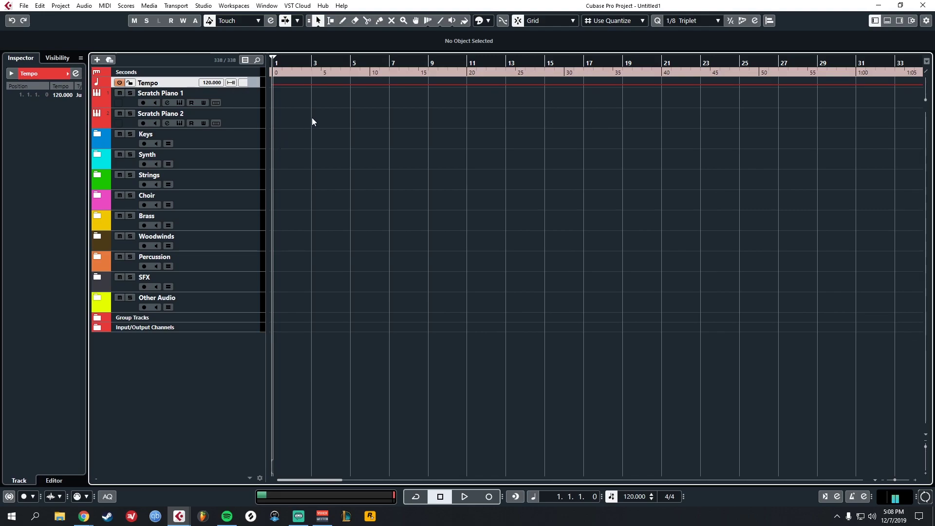